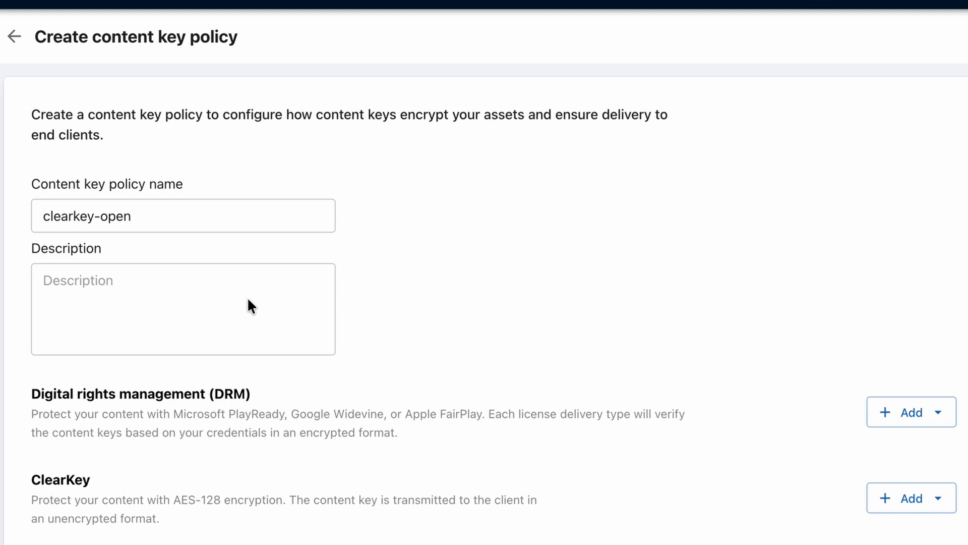
Step: Add an open-access ClearKey option named test-clearkey with no token restriction, then create the clearkey-open policy
scroll(251, 305, "down", 2)
left_click(924, 435)
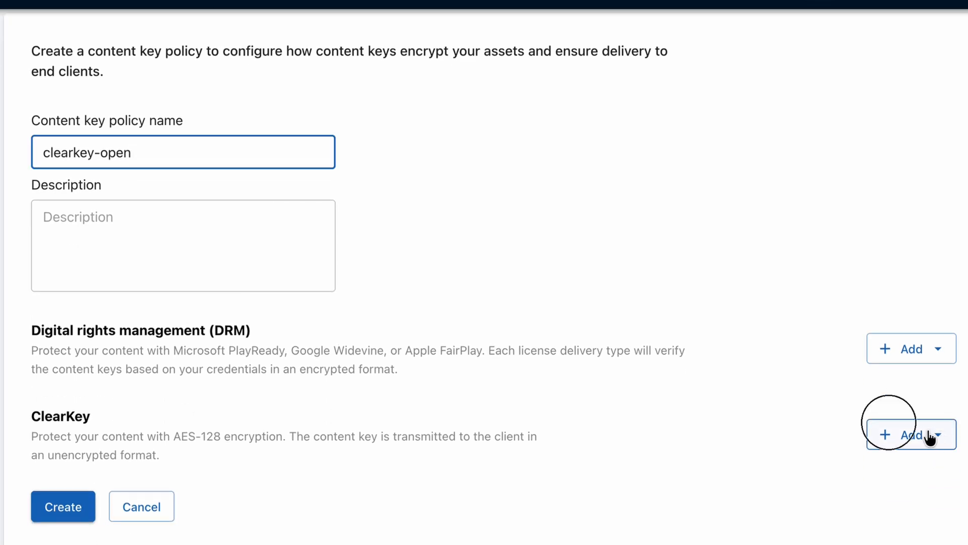
left_click(895, 476)
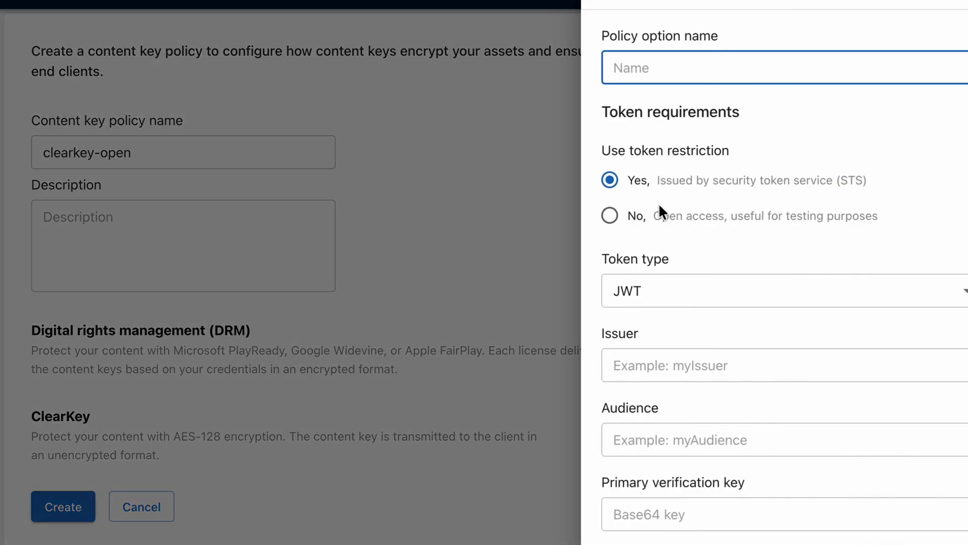
type("test-clearkey")
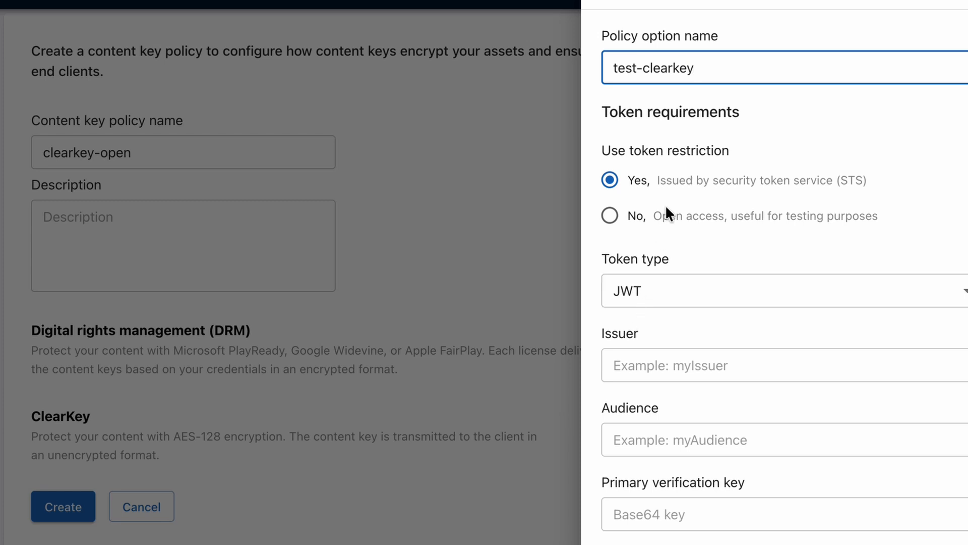
left_click(611, 216)
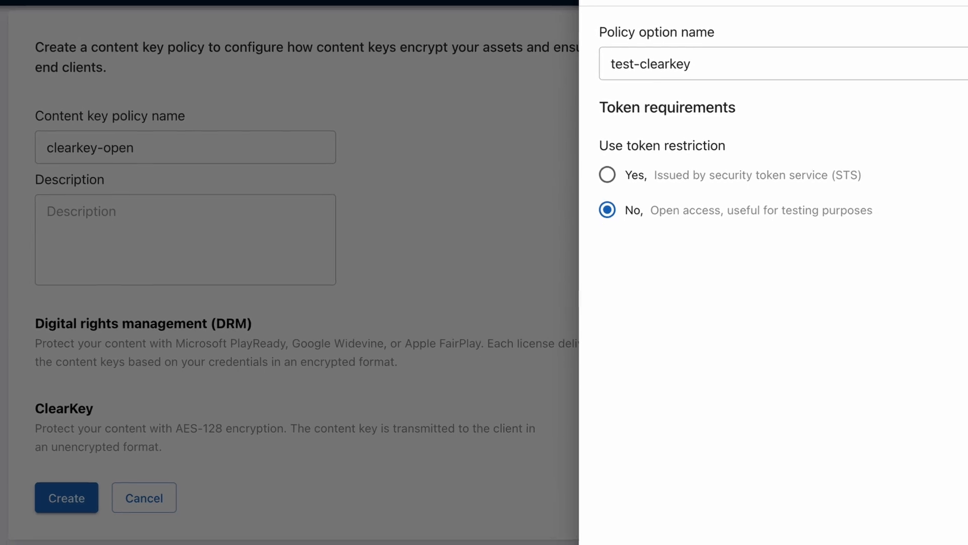
left_click(930, 540)
scroll(232, 397, "down", 2)
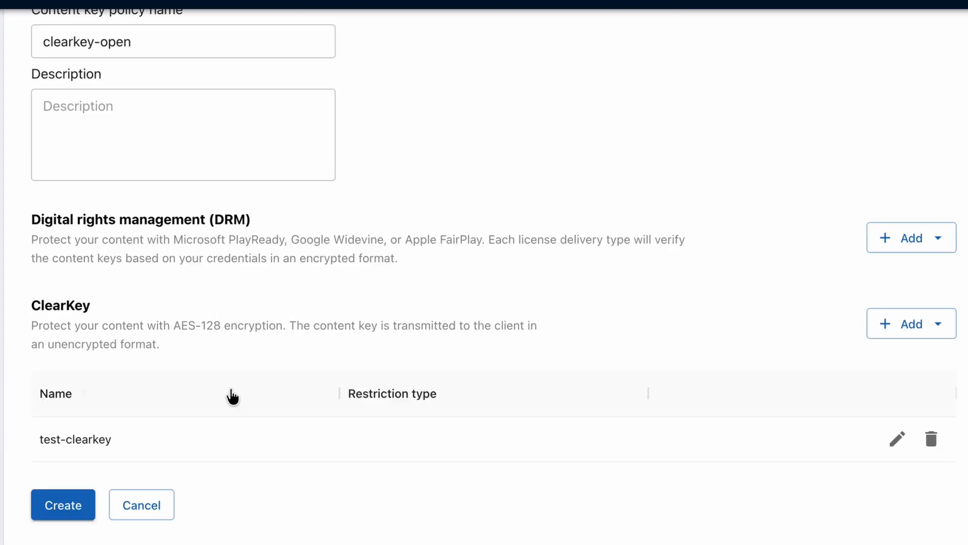
left_click(65, 506)
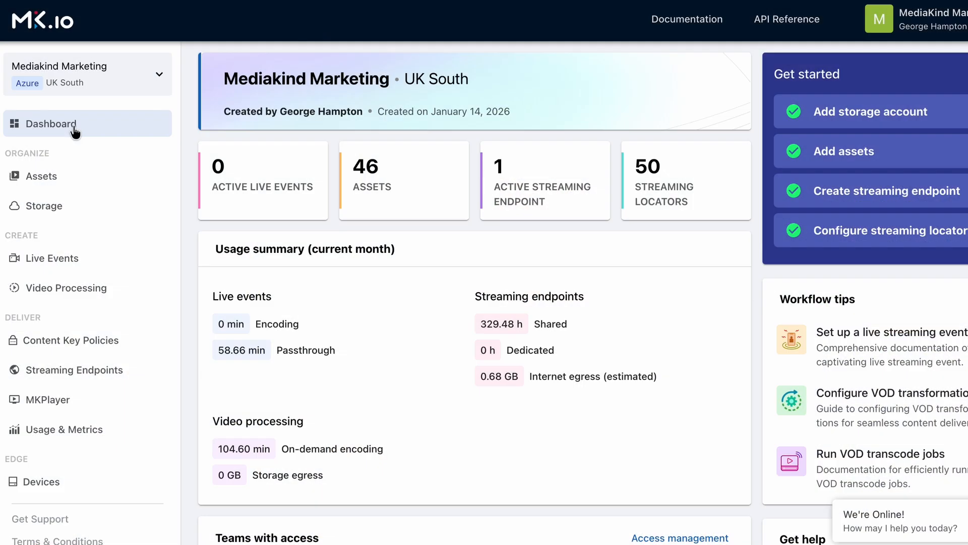
Step: On buck-bunny, add locator test-clearkey using Predefined_ClearKey streaming and the clearkey-open key policy
left_click(50, 176)
scroll(323, 210, "down", 10)
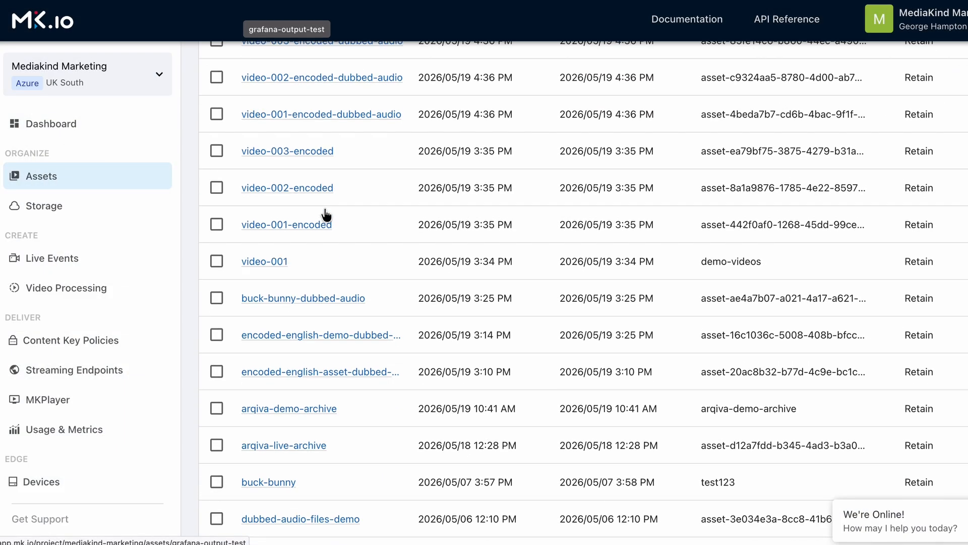
left_click(351, 238)
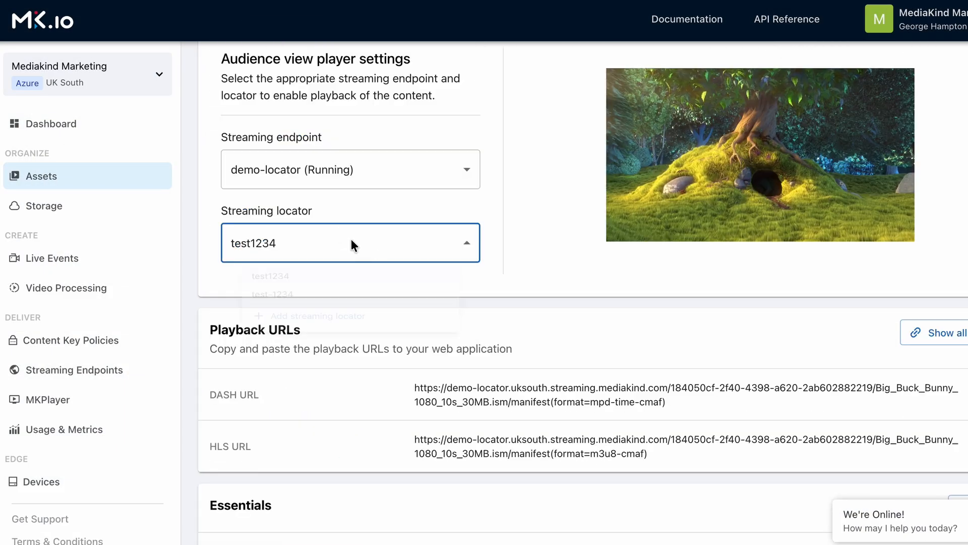
left_click(313, 337)
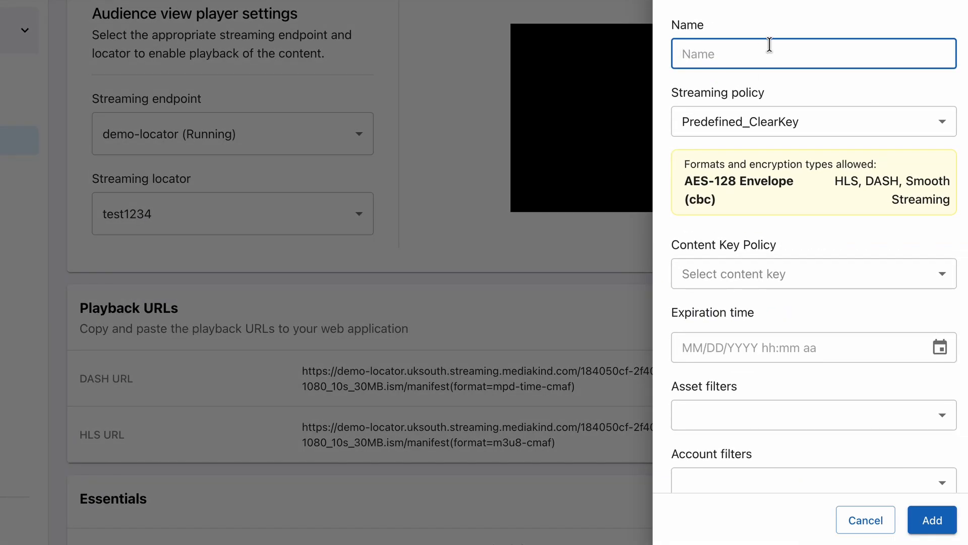
type("test-clearkey")
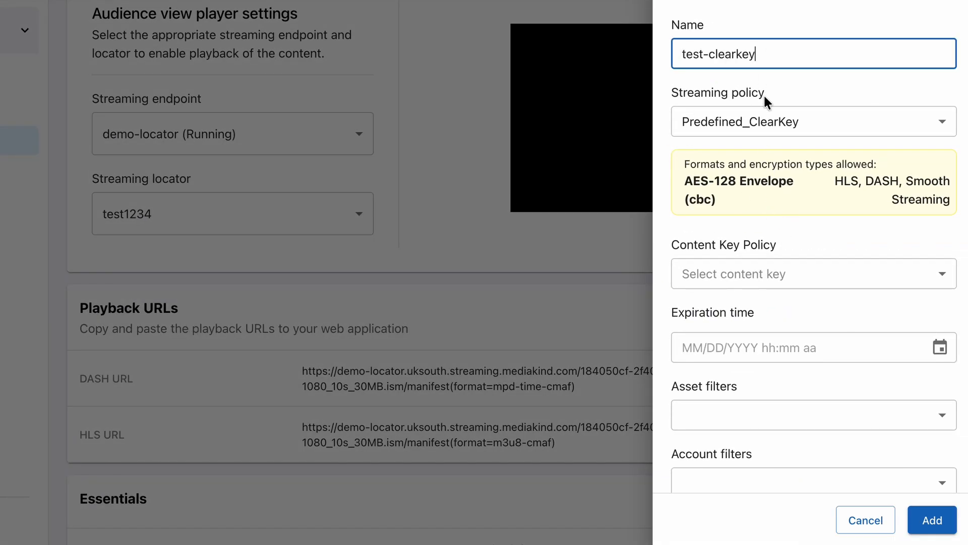
left_click(757, 122)
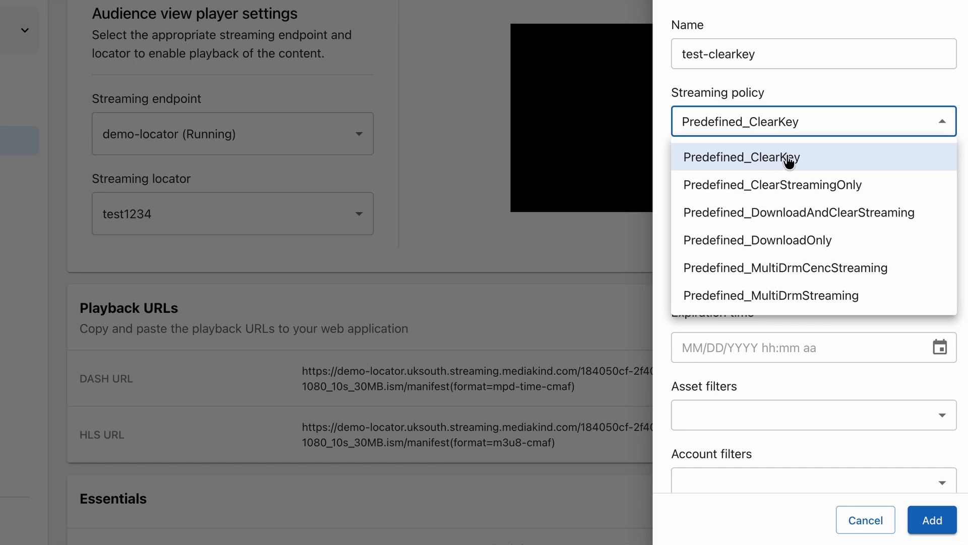
left_click(788, 159)
scroll(761, 235, "down", 2)
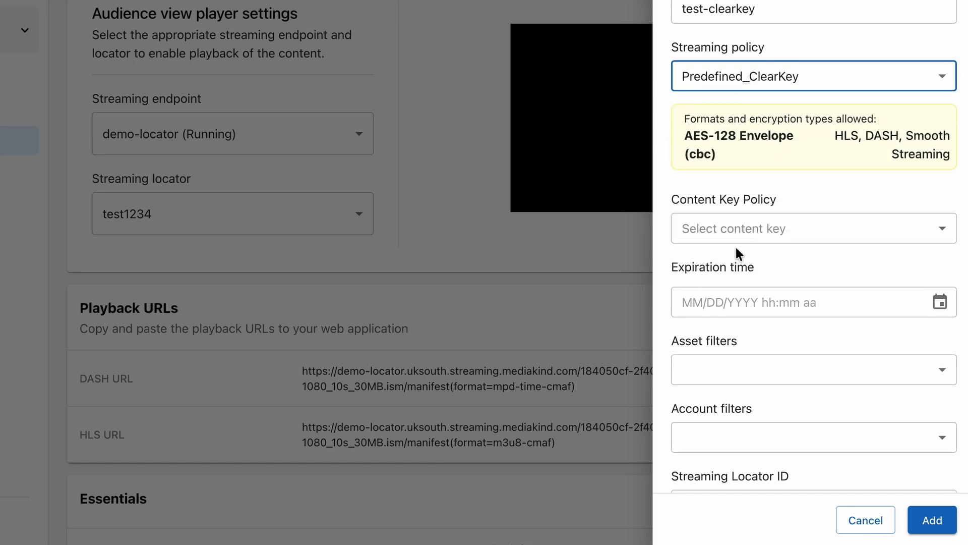
left_click(728, 230)
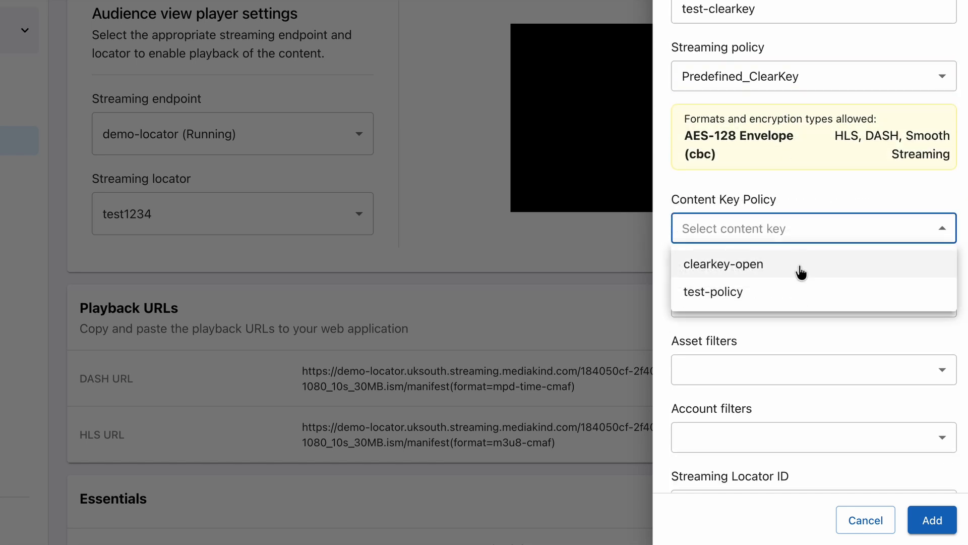
left_click(763, 273)
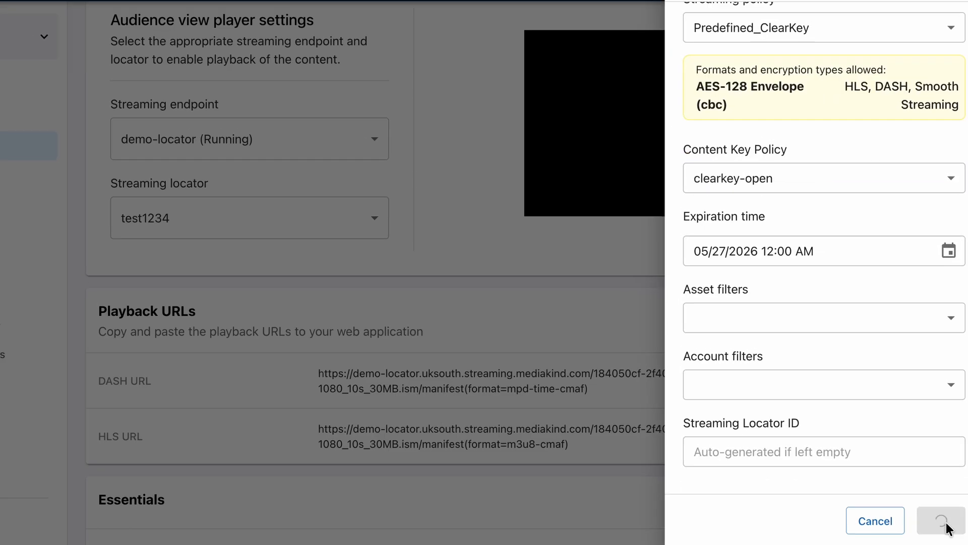
left_click(932, 520)
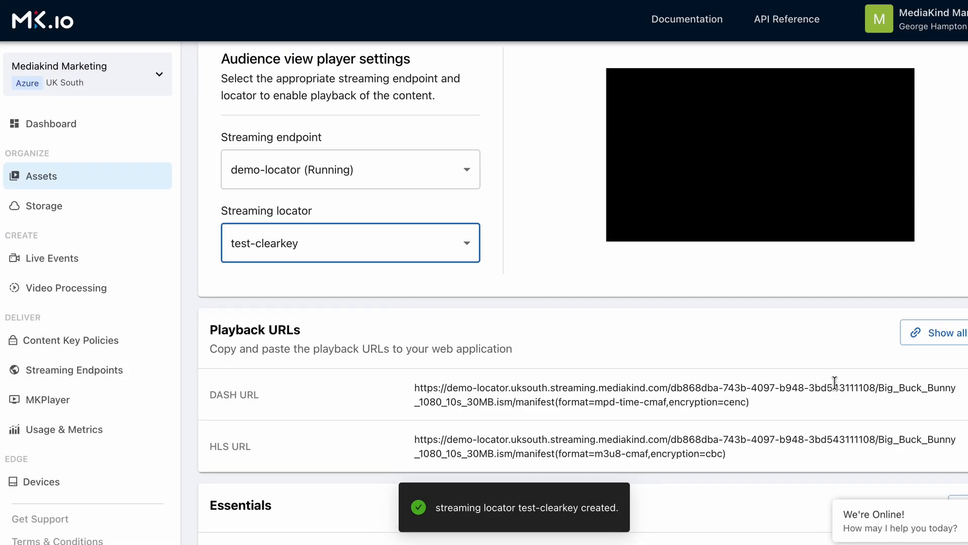
Step: Keep demo-locator as the streaming endpoint, reload the asset page, and play buck-bunny in the preview
scroll(788, 378, "down", 1)
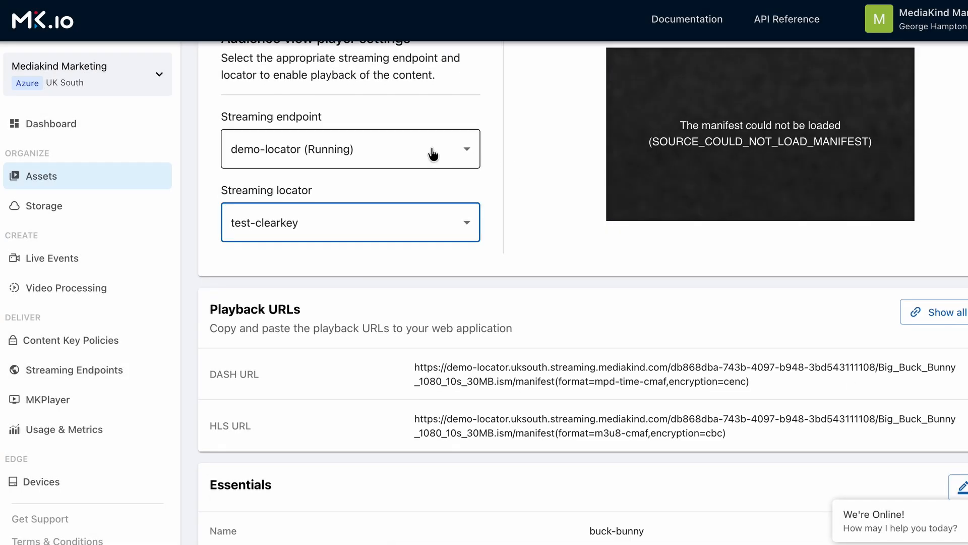
left_click(431, 151)
left_click(376, 187)
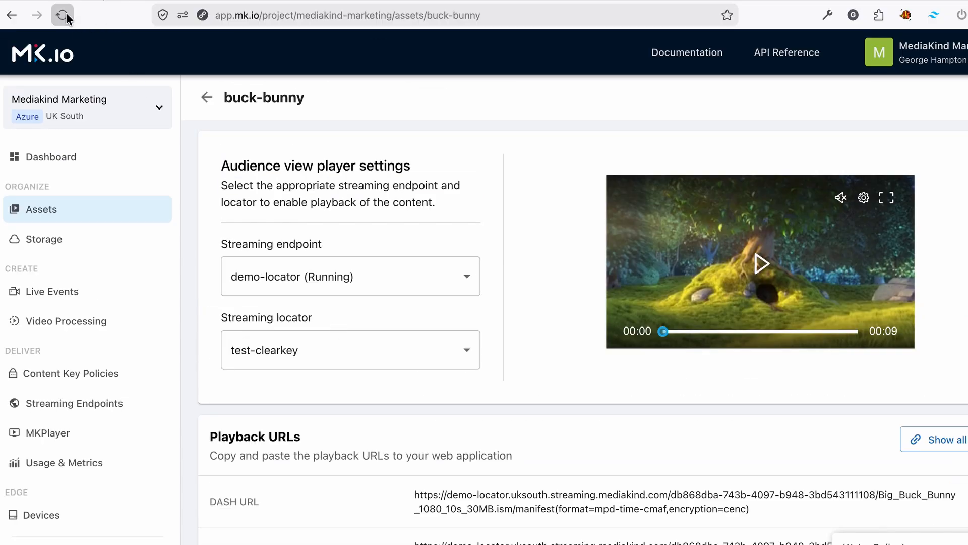
left_click(62, 15)
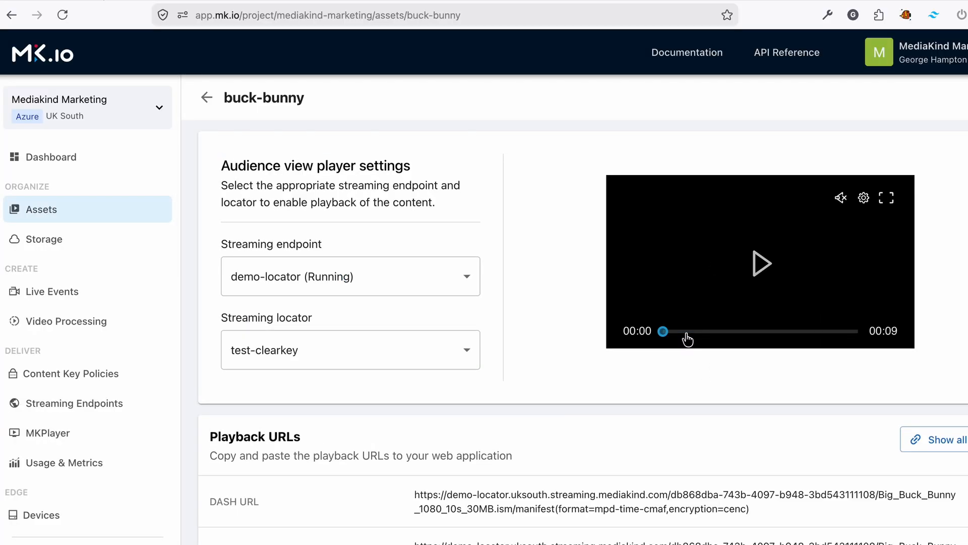
left_click(688, 338)
Step: Copy the test-clearkey HLS playback URL and go to the MK Player page
scroll(519, 444, "down", 3)
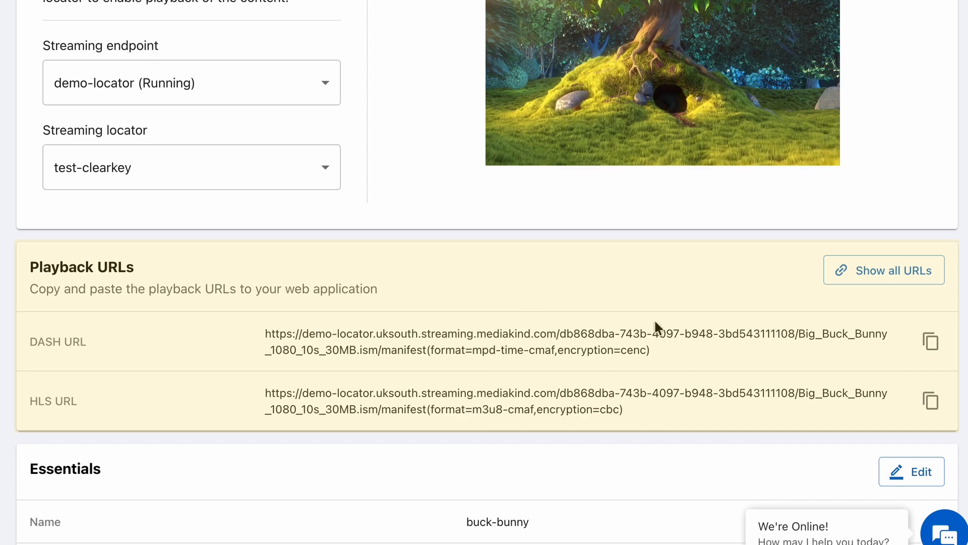
left_click(930, 402)
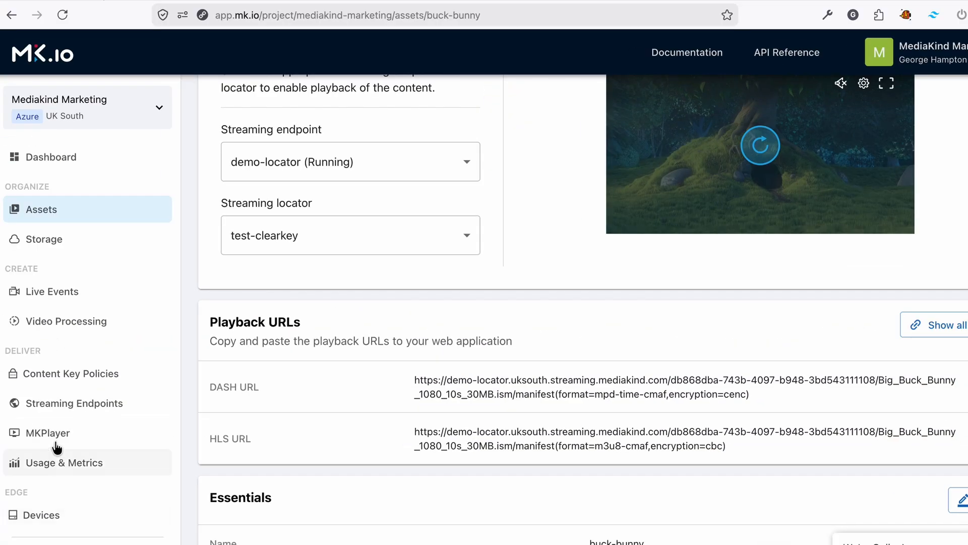
left_click(31, 432)
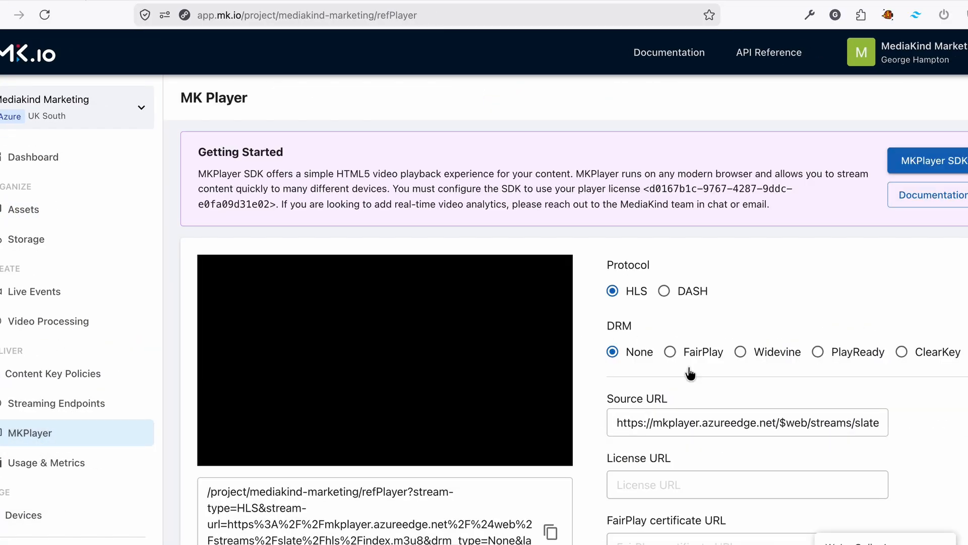
Step: Replace MK Player's source with the copied HLS URL, choose ClearKey DRM, and play the stream
left_click(695, 429)
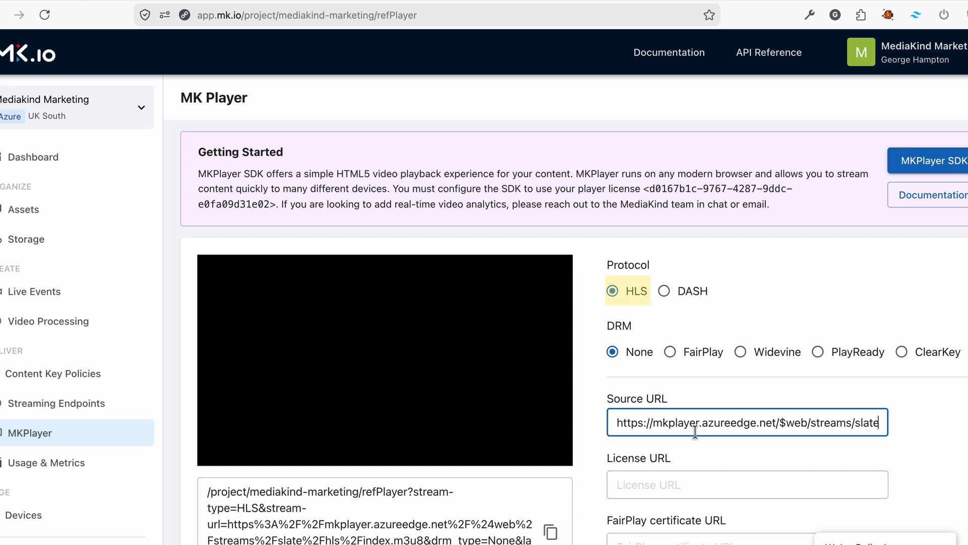
triple_click(698, 416)
key("super+v")
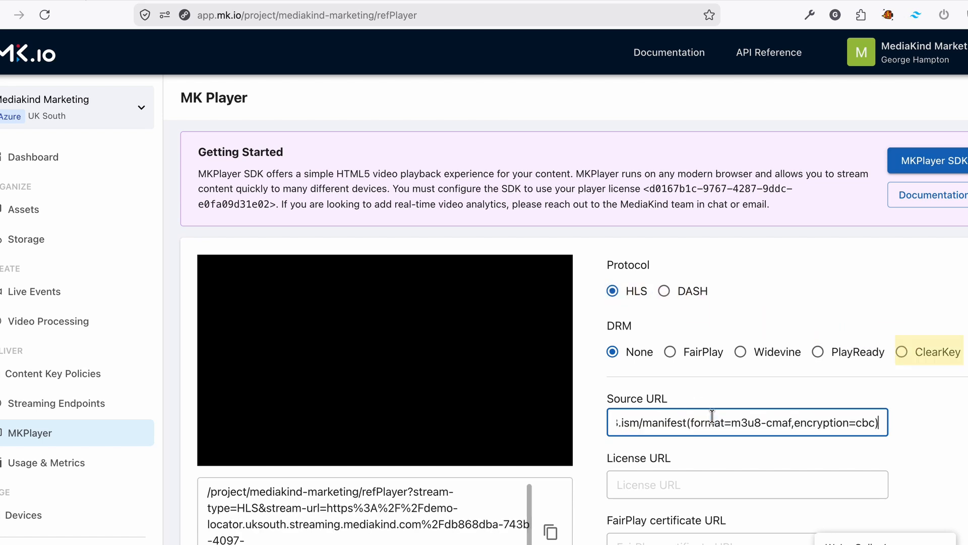
scroll(712, 333, "down", 2)
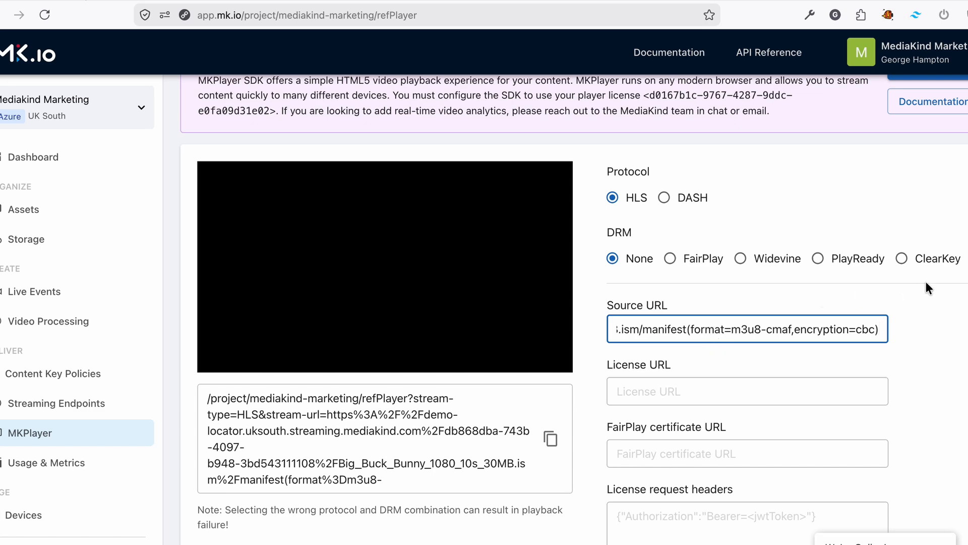
left_click(902, 258)
scroll(721, 222, "down", 2)
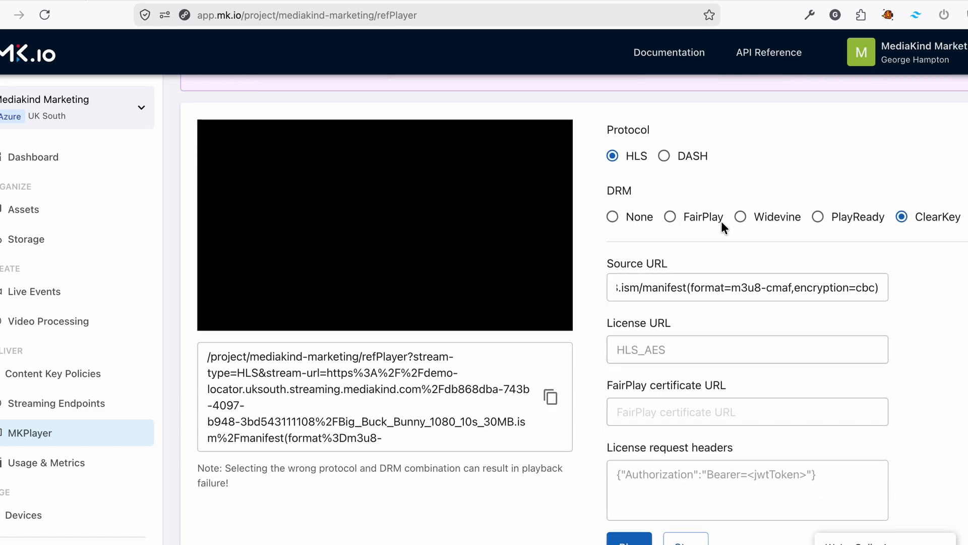
left_click(628, 499)
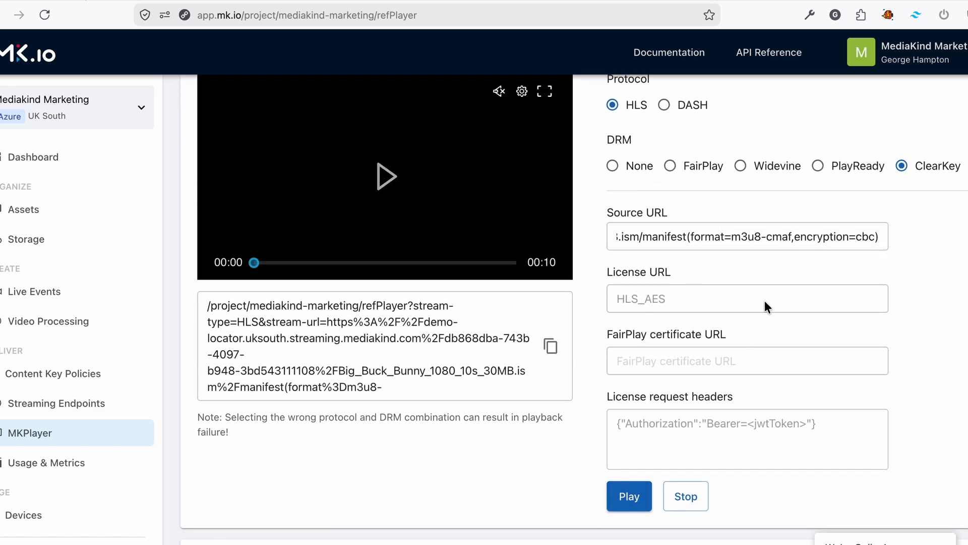
scroll(764, 301, "up", 2)
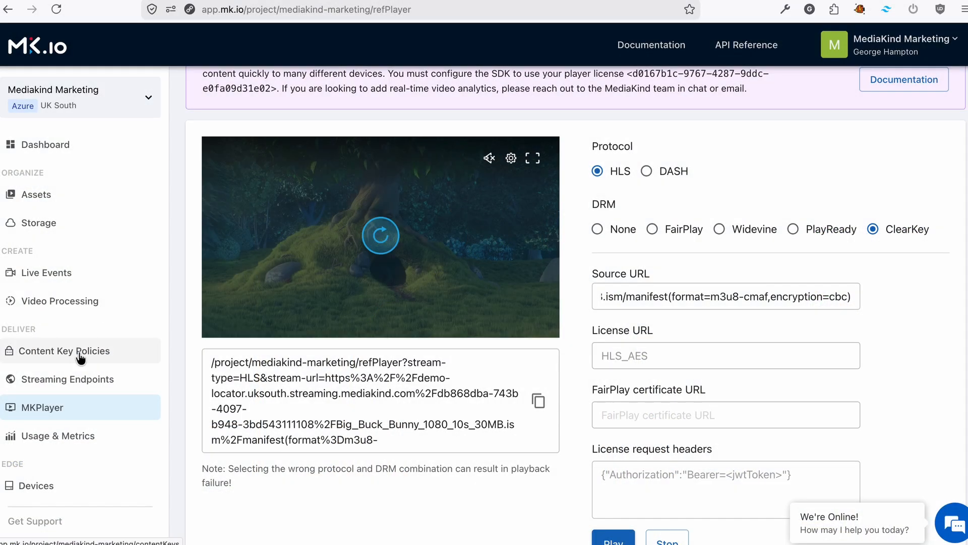
Step: Start a new content key policy named clearkey-token-test and open the Add Clearkey option panel
left_click(87, 350)
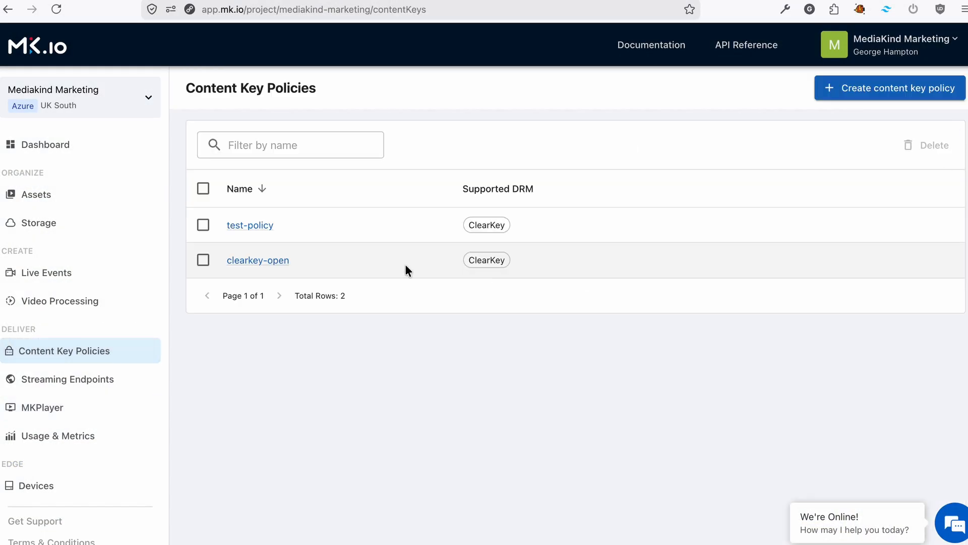
left_click(872, 96)
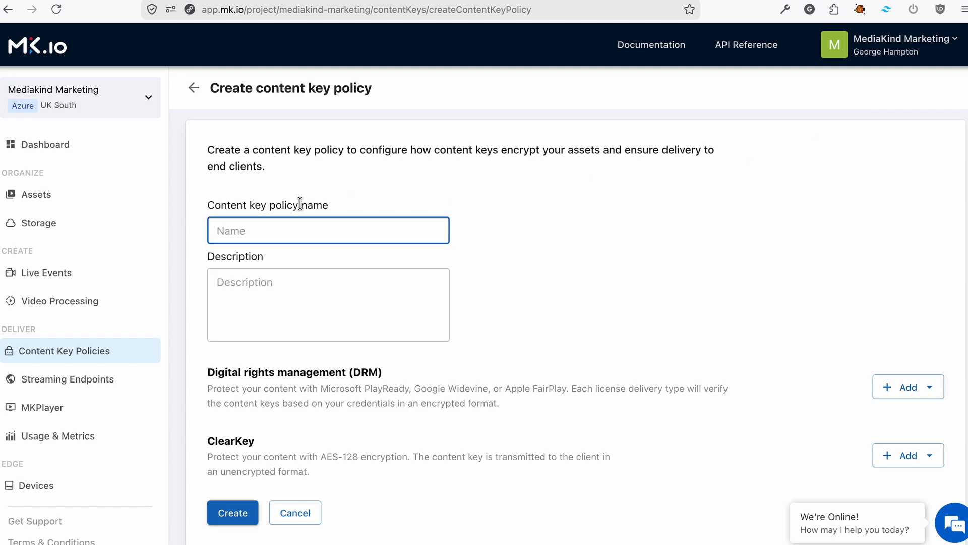
type("clearkey-token-test")
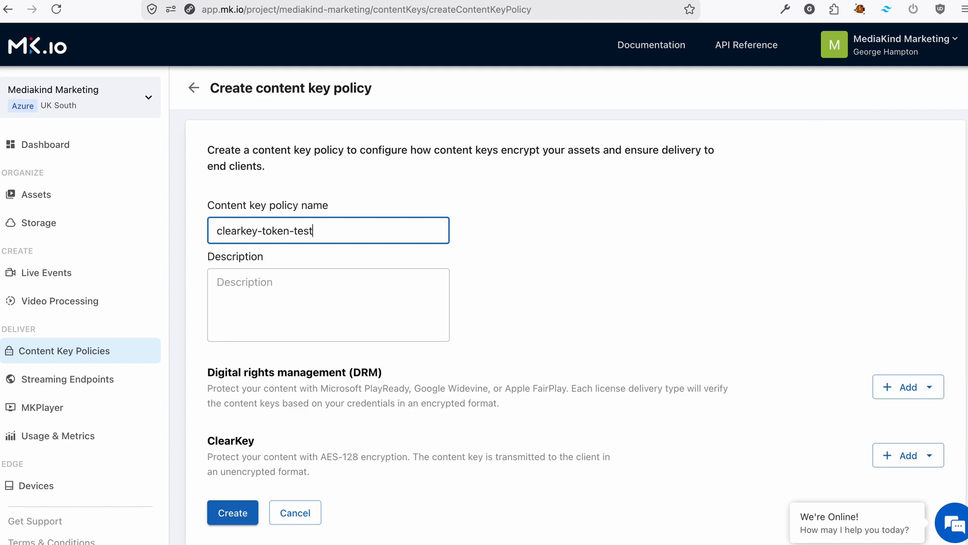
scroll(591, 321, "down", 2)
left_click(903, 405)
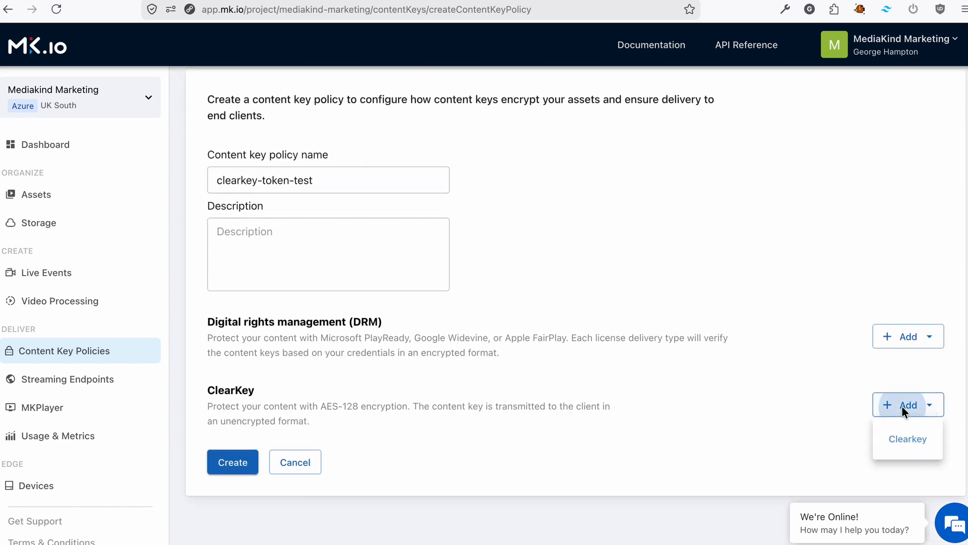
left_click(897, 442)
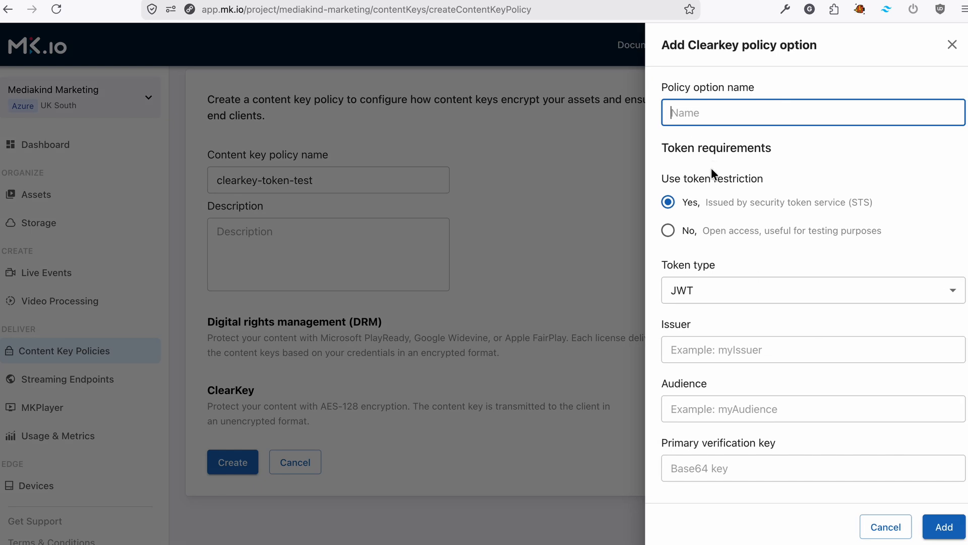
Step: Name the ClearKey option token-test and keep JWT as its token type
type("token-test")
left_click(715, 298)
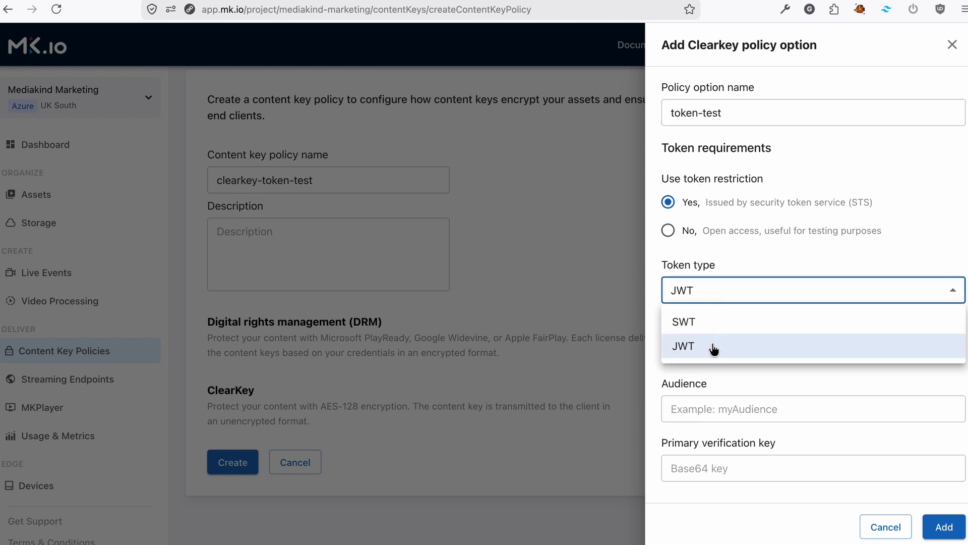
left_click(712, 345)
key("super+Tab")
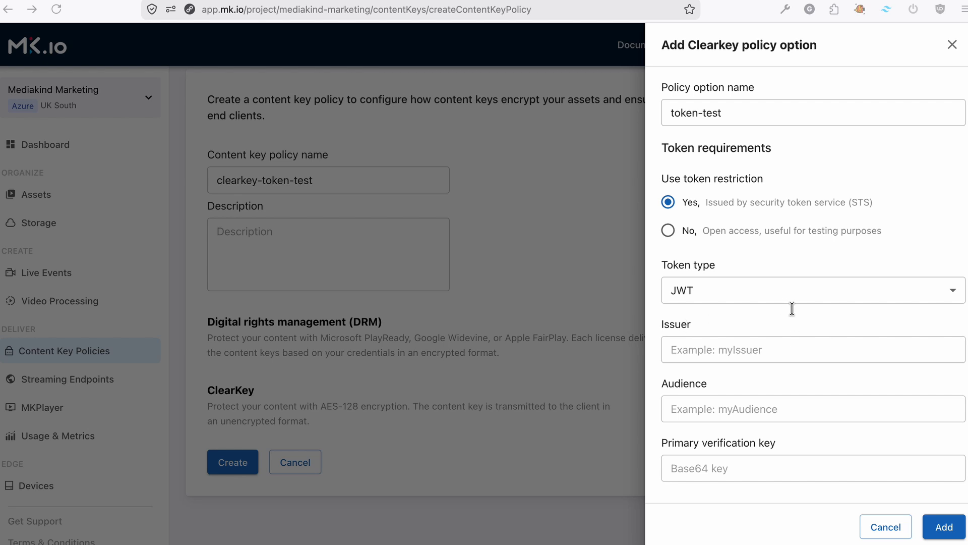
key("super+Tab")
Step: Enter issuer youtube-test and audience myaudience, then move to the primary verification key field
left_click(751, 349)
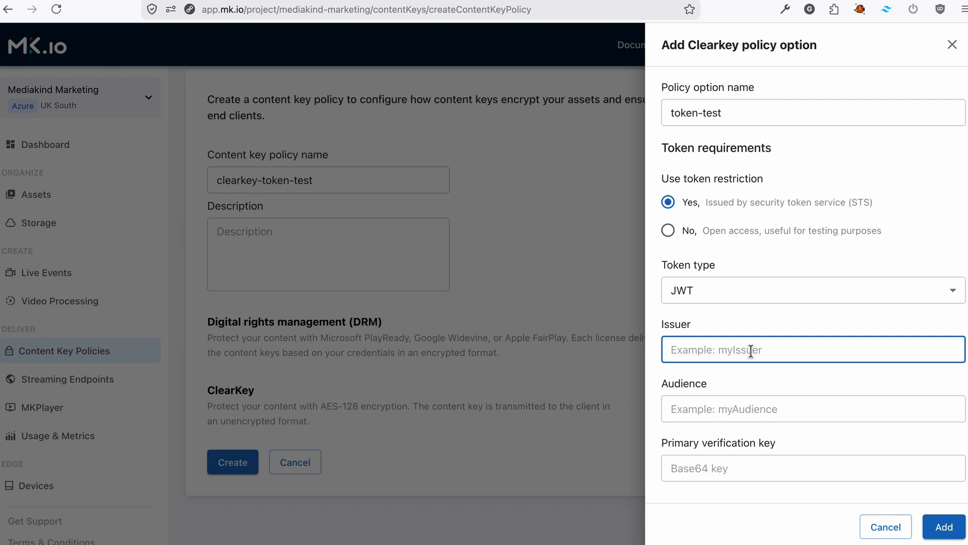
type("youtube-test")
key("super+Tab")
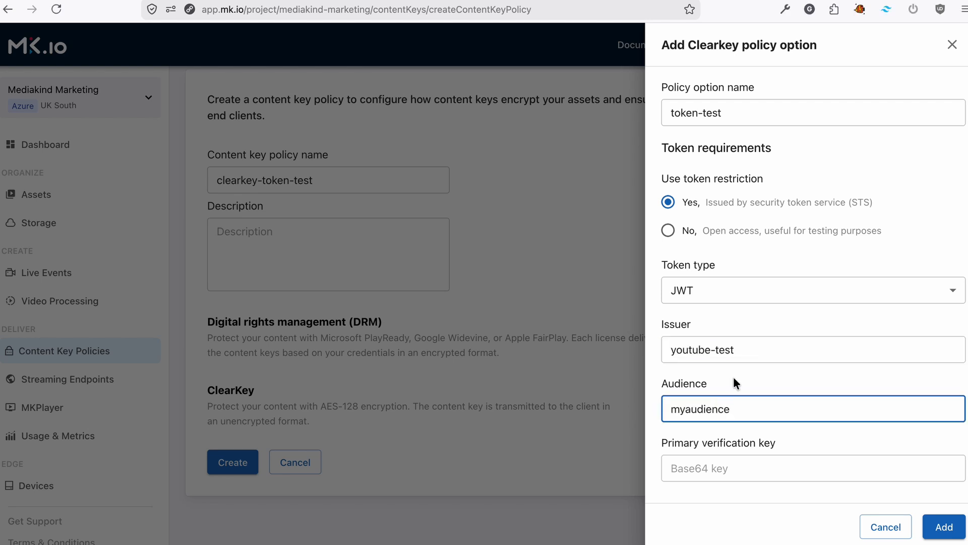
left_click(779, 487)
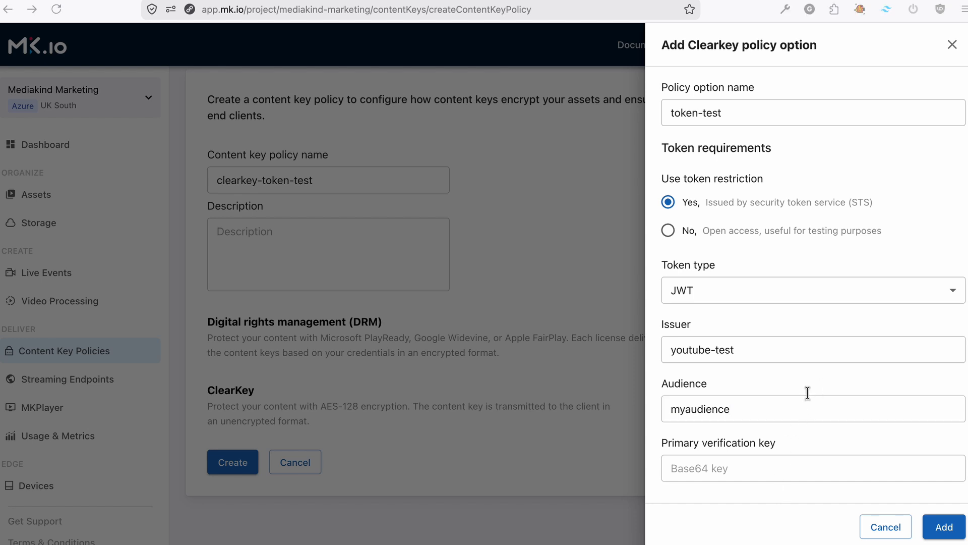
left_click(671, 385)
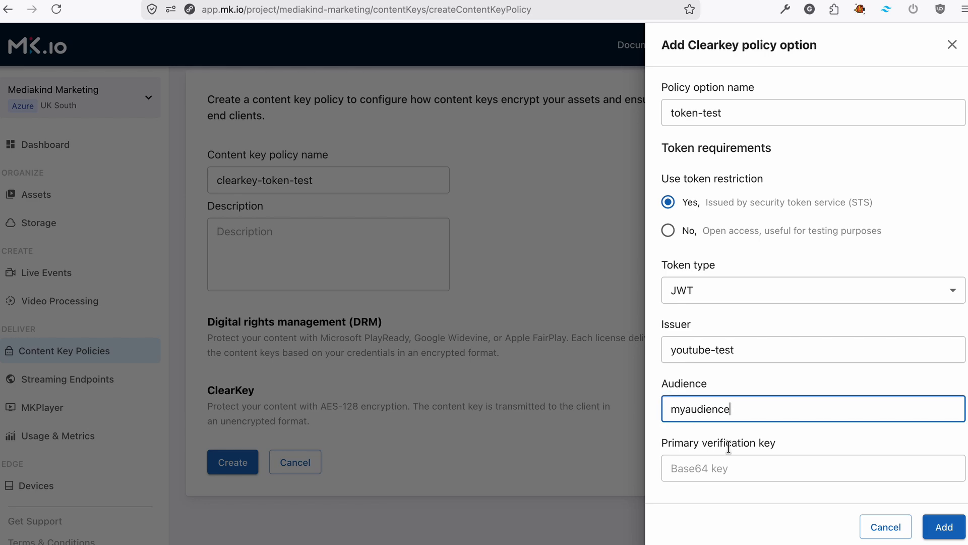
left_click(721, 460)
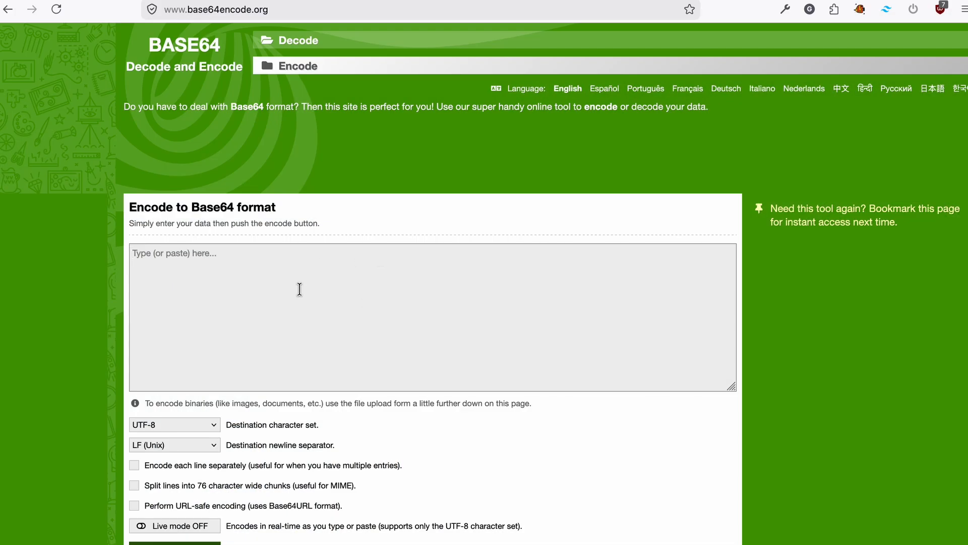
Step: Encode the test phrase to Base64 on base64encode.org and copy the encoded result
left_click(299, 289)
type("thisisatest")
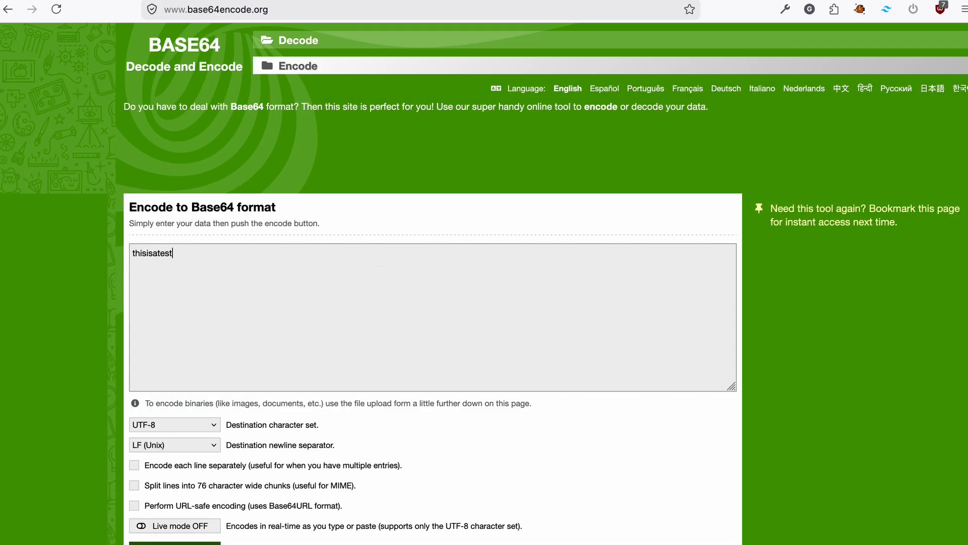
scroll(314, 458, "down", 3)
left_click(190, 445)
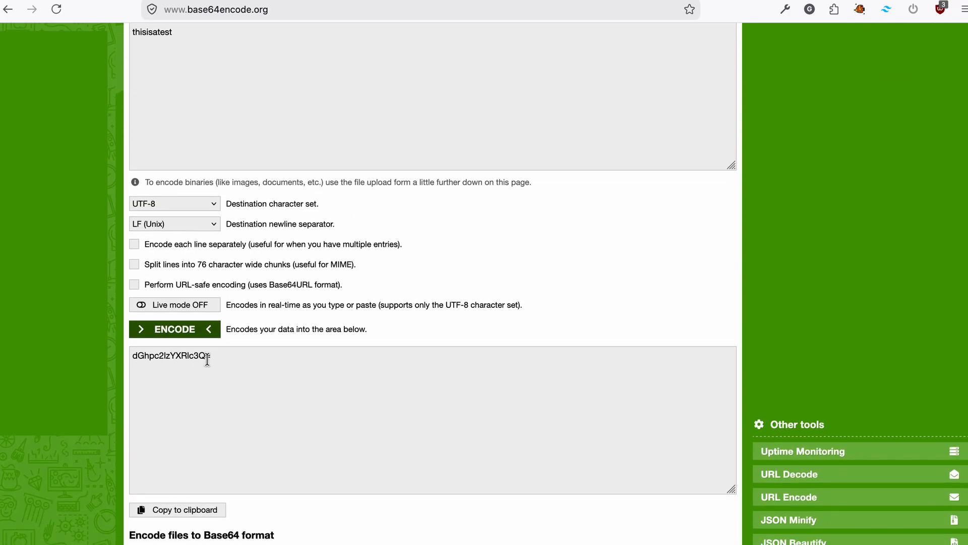
left_click(207, 360)
key("ctrl+a")
key("ctrl+c")
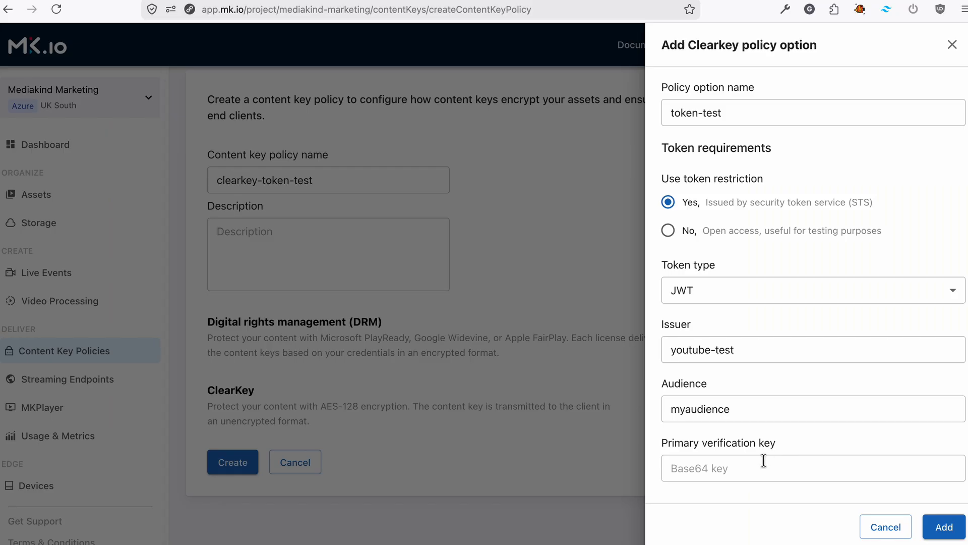
Step: Paste the Base64 verification key, add the token-test option, create clearkey-token-test, and open the assets list
left_click(742, 467)
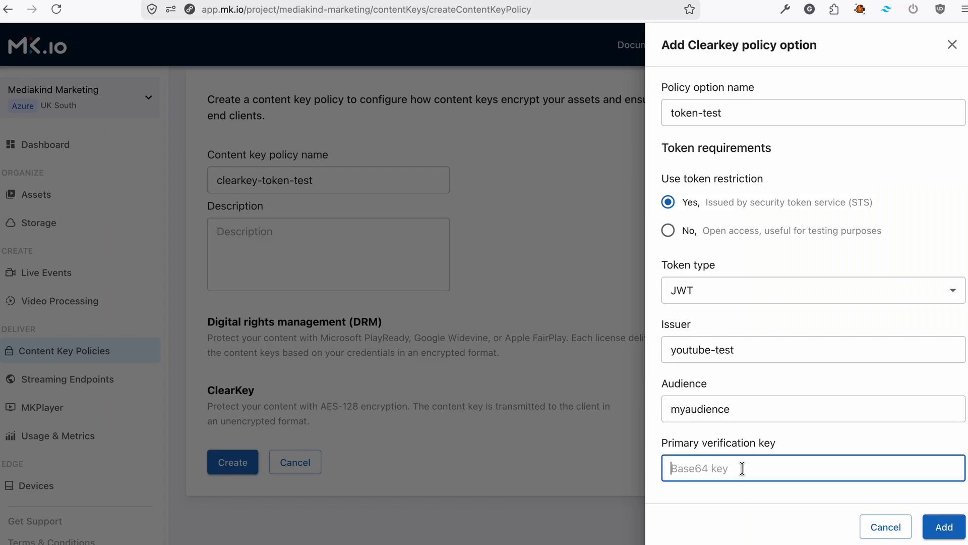
key("ctrl+v")
left_click(936, 525)
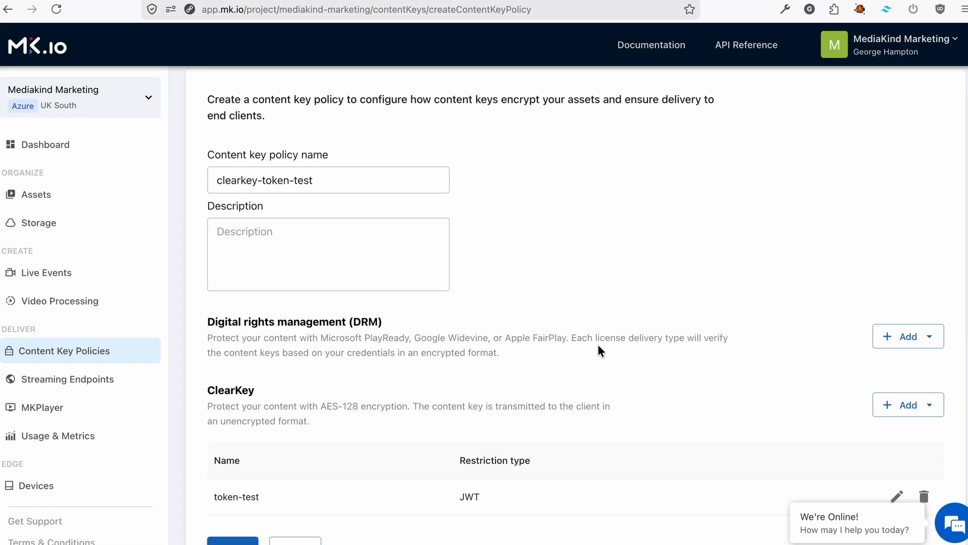
scroll(598, 344, "down", 3)
left_click(220, 457)
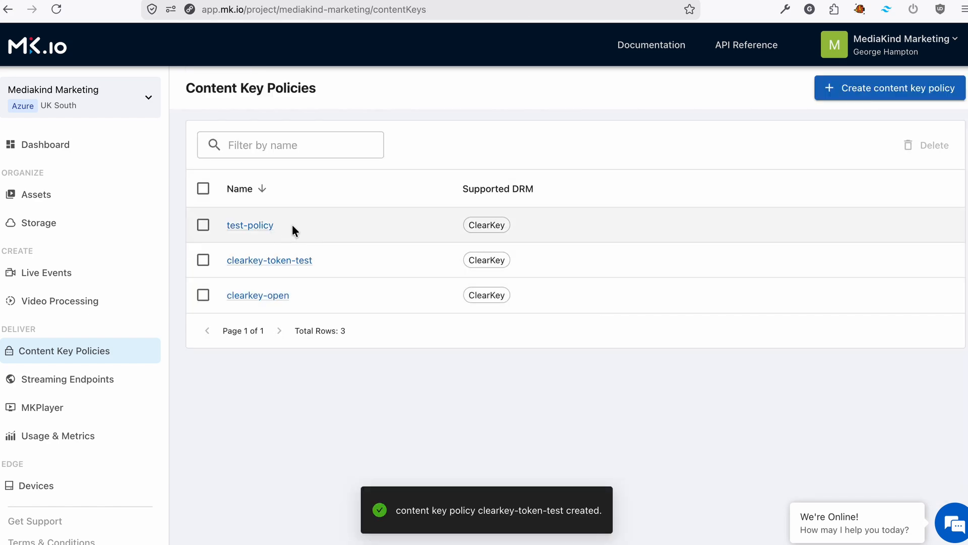
left_click(59, 199)
scroll(335, 424, "down", 4)
Step: Add locator token-clearkey to buck-bunny with Predefined_ClearKey, clearkey-token-test and expiration 05/27/2026
scroll(273, 449, "down", 1)
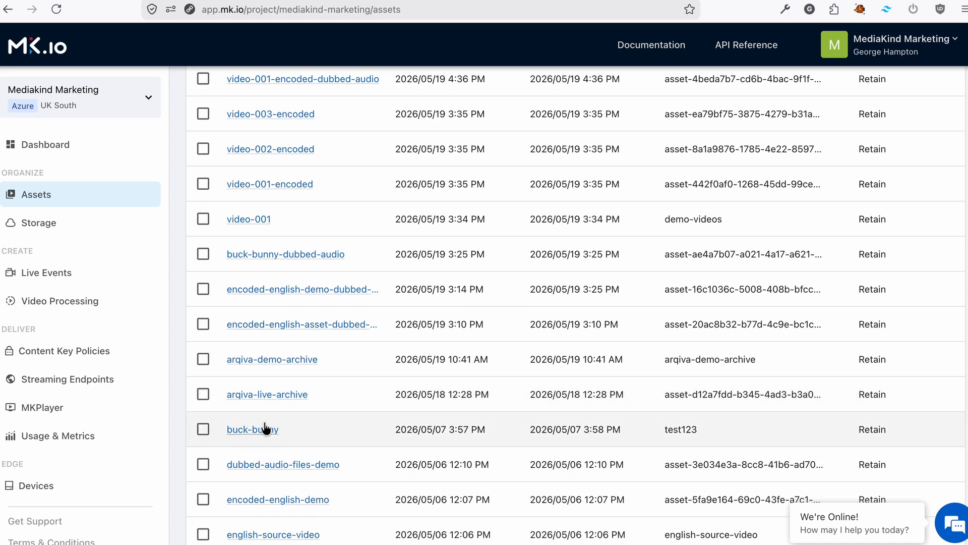
left_click(262, 431)
left_click(298, 329)
left_click(277, 441)
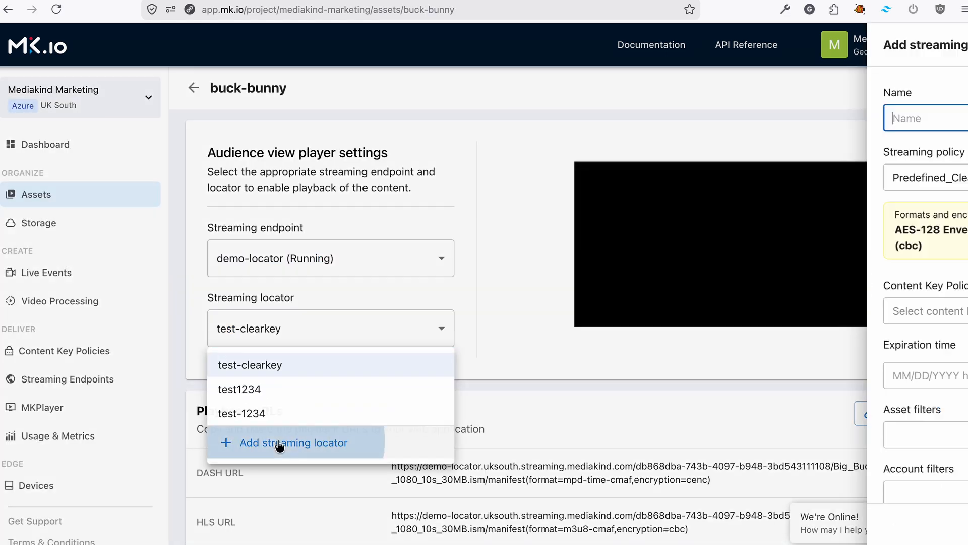
type("token-clearkey")
left_click(791, 179)
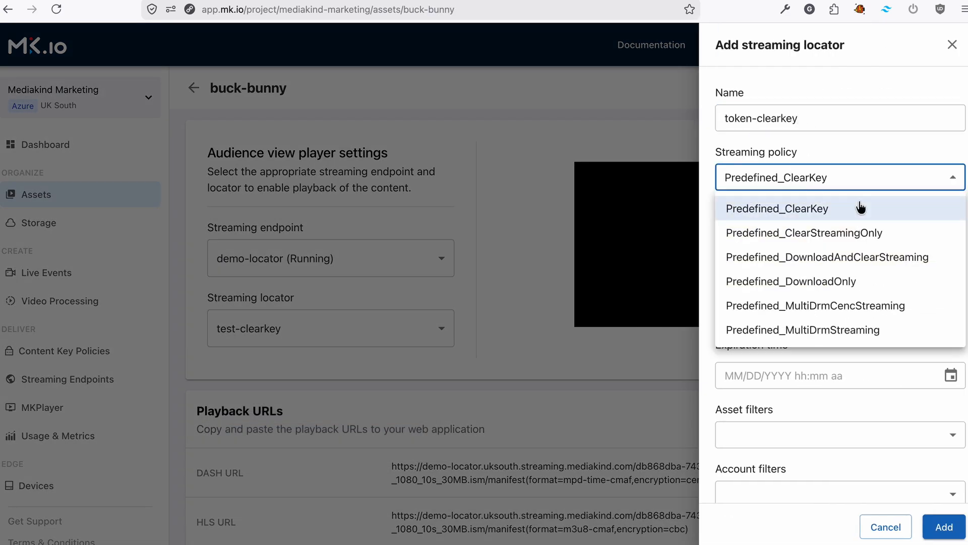
left_click(823, 211)
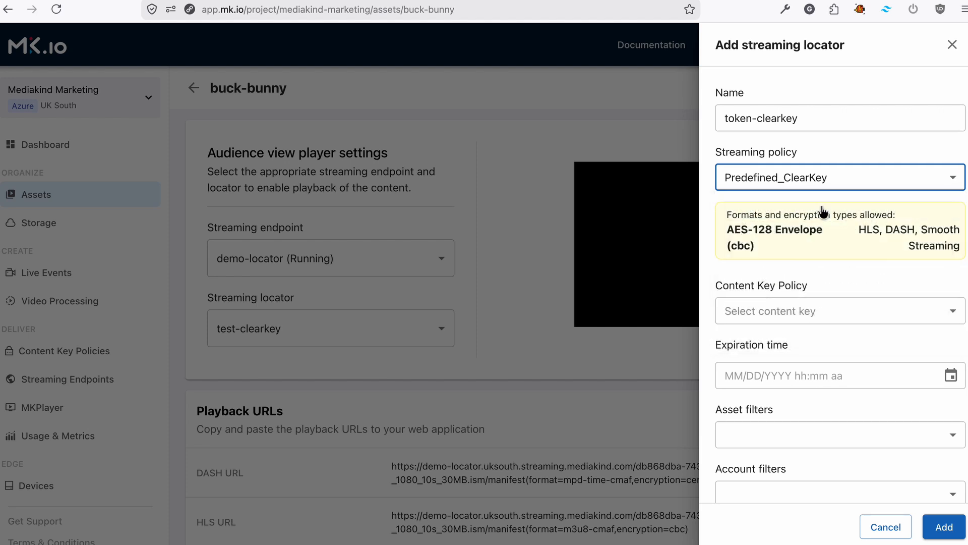
scroll(807, 315, "down", 2)
left_click(780, 224)
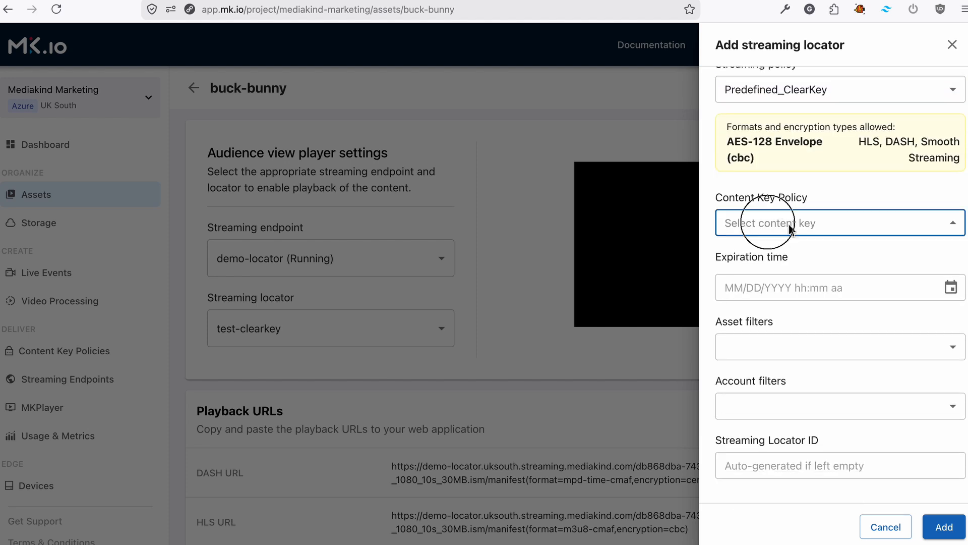
left_click(787, 276)
left_click(784, 277)
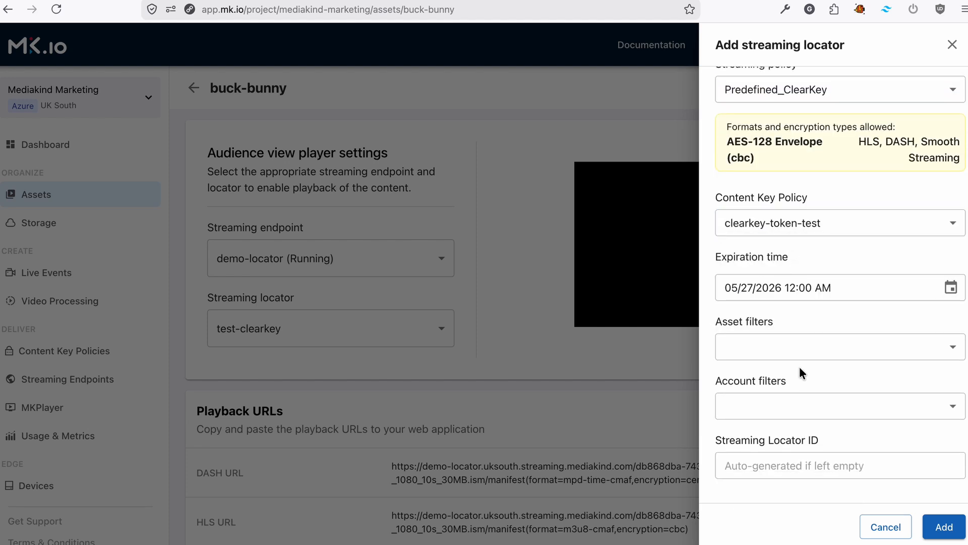
left_click(945, 526)
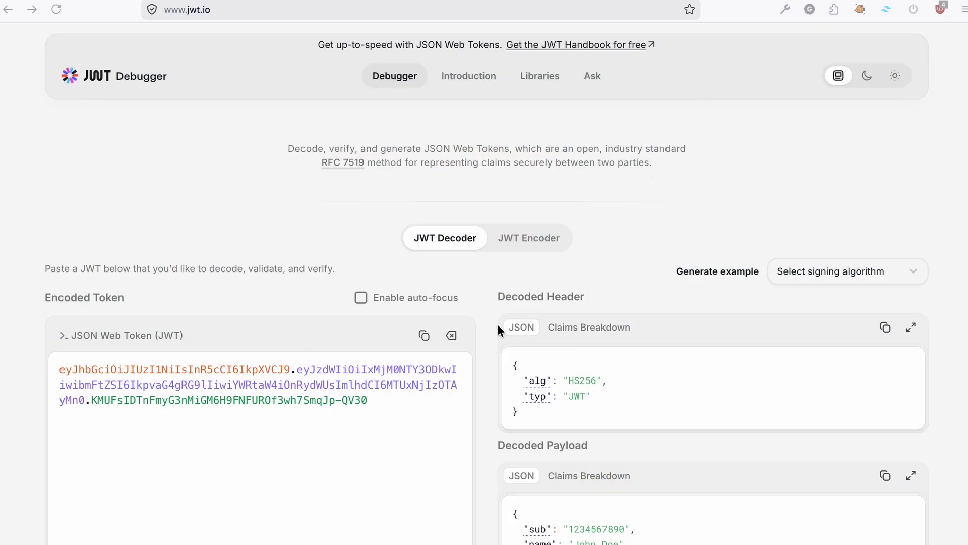
Step: Set the JWT payload's issuer to myIssuer and audience to myAudience
scroll(497, 324, "down", 3)
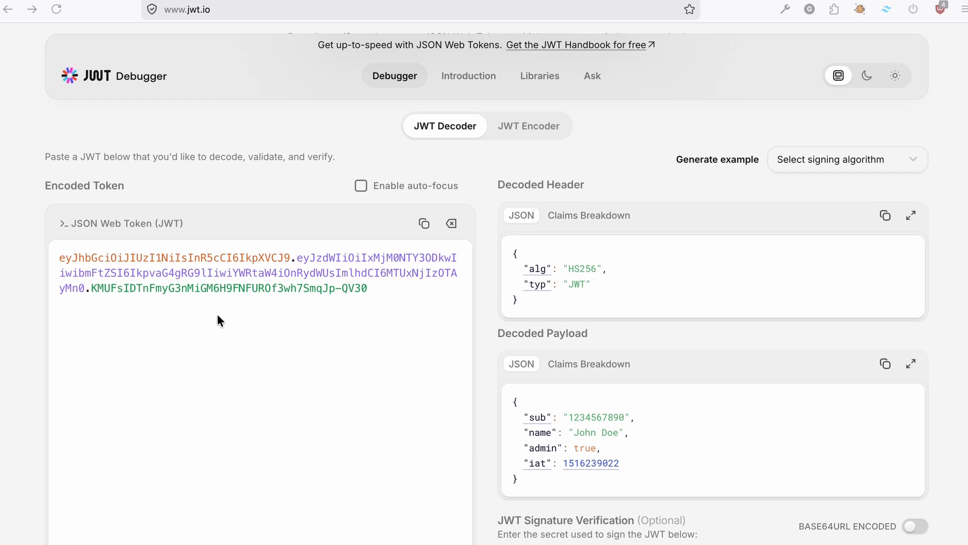
scroll(218, 315, "down", 1)
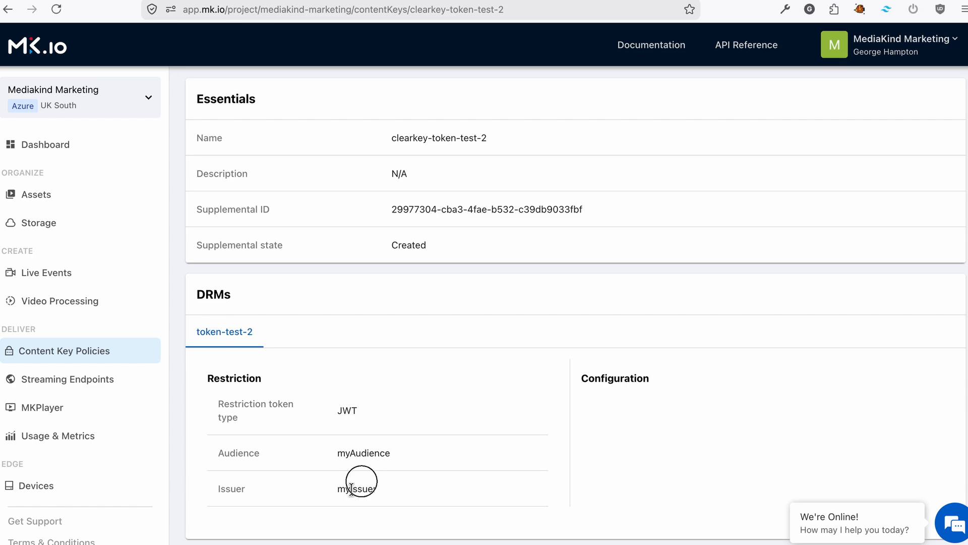
double_click(355, 486)
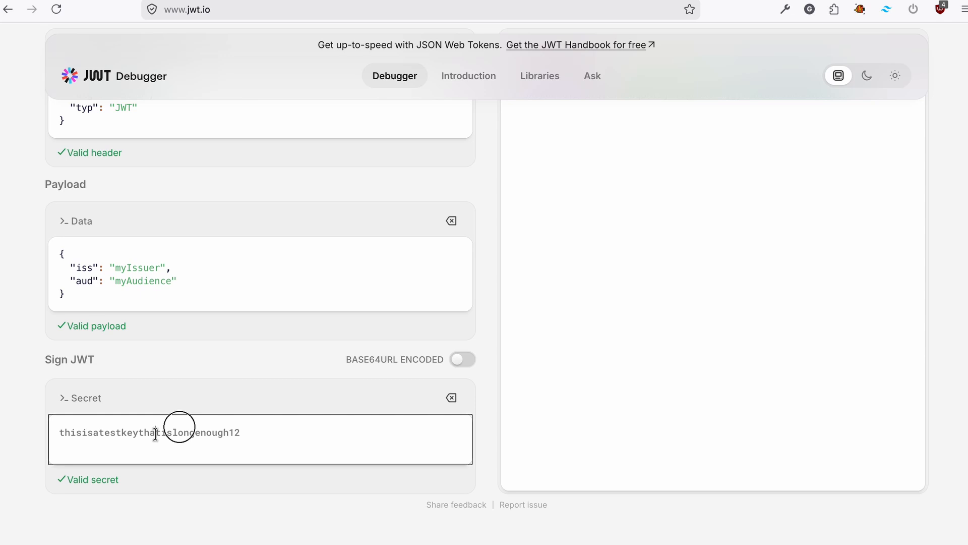
Step: Replace the HS256 signing secret with the Base64-encoded secret and copy the encoded JWT
double_click(166, 432)
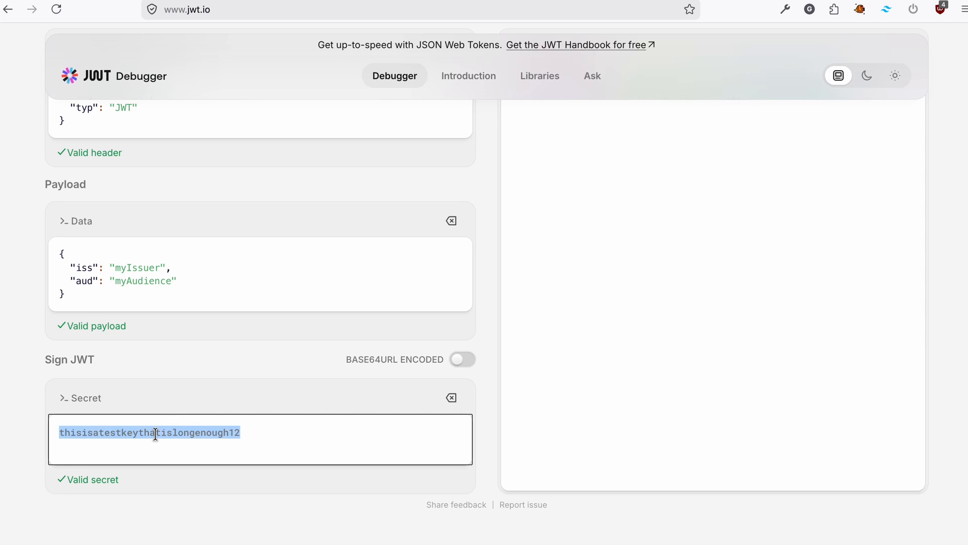
left_click(236, 418)
left_click(459, 366)
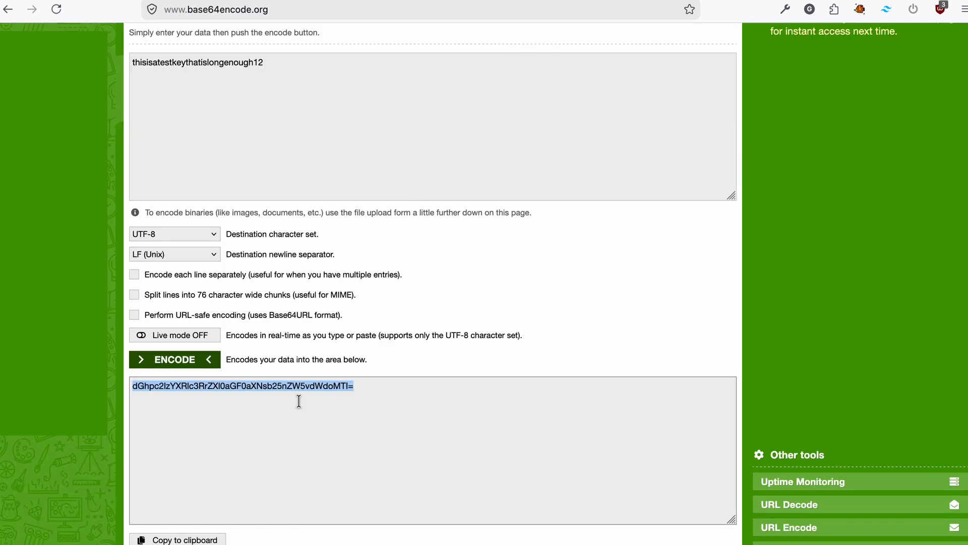
left_click(292, 413)
key("ctrl+a")
key("ctrl+c")
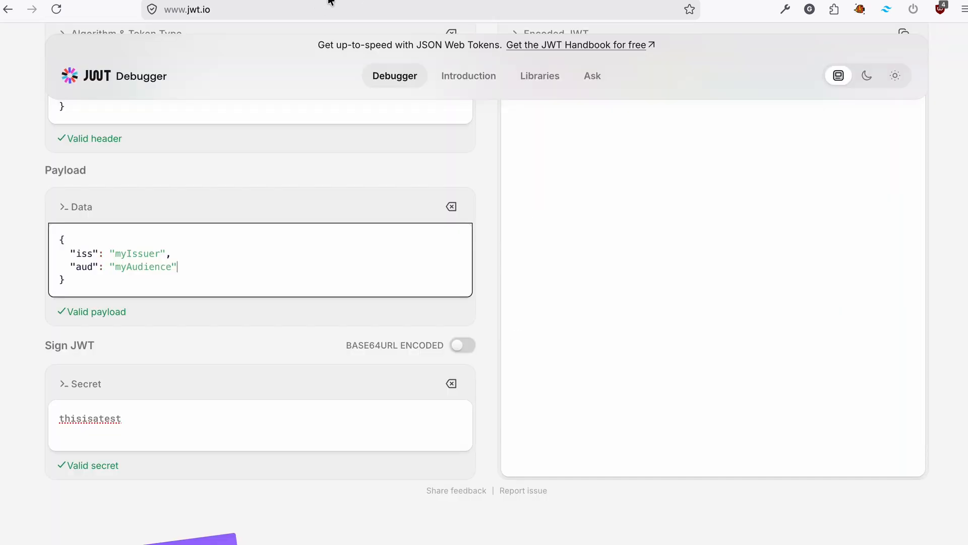
key("ctrl+a")
key("ctrl+v")
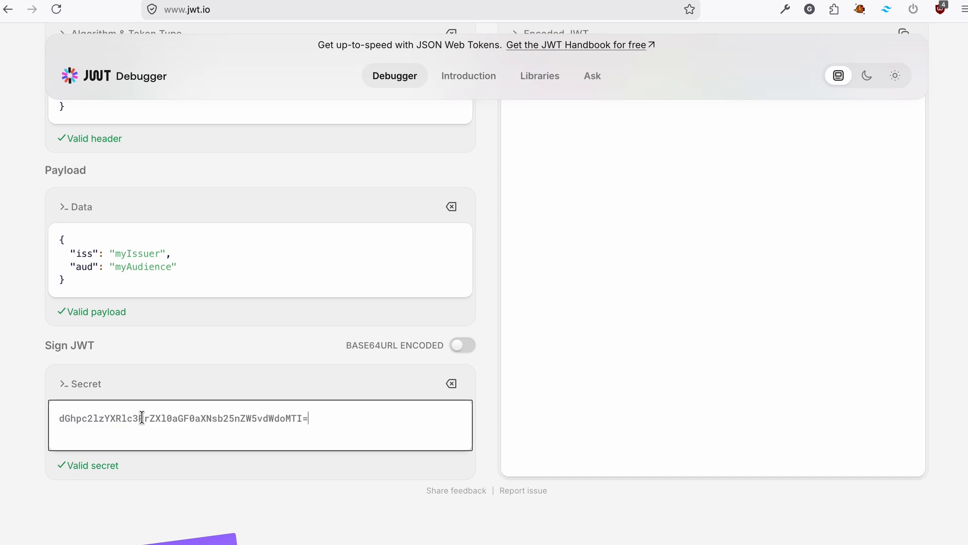
left_click(303, 375)
scroll(253, 430, "up", 4)
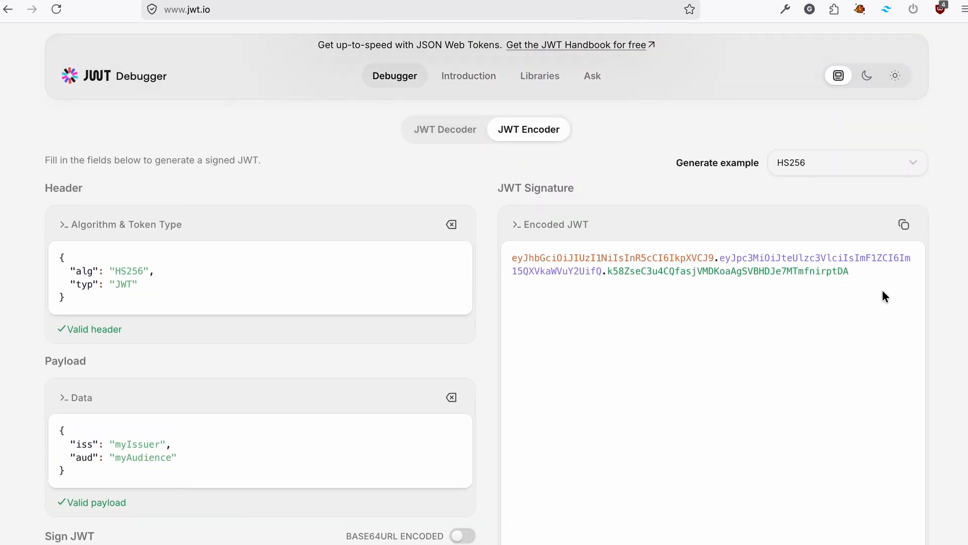
left_click(902, 224)
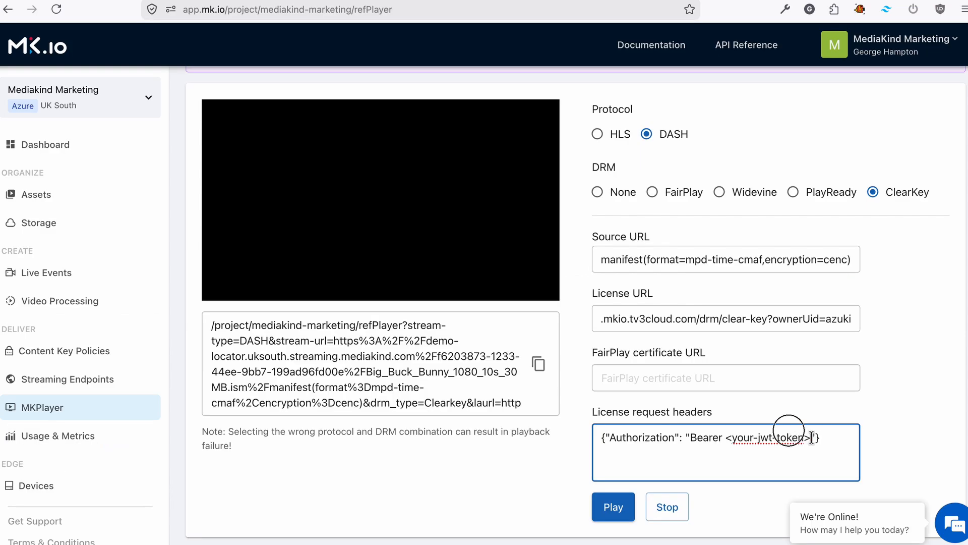
Step: Replace the <your-jwt-token> placeholder in the licence request headers with the copied JWT and play the buck-bunny stream
left_click_drag(811, 436, 748, 438)
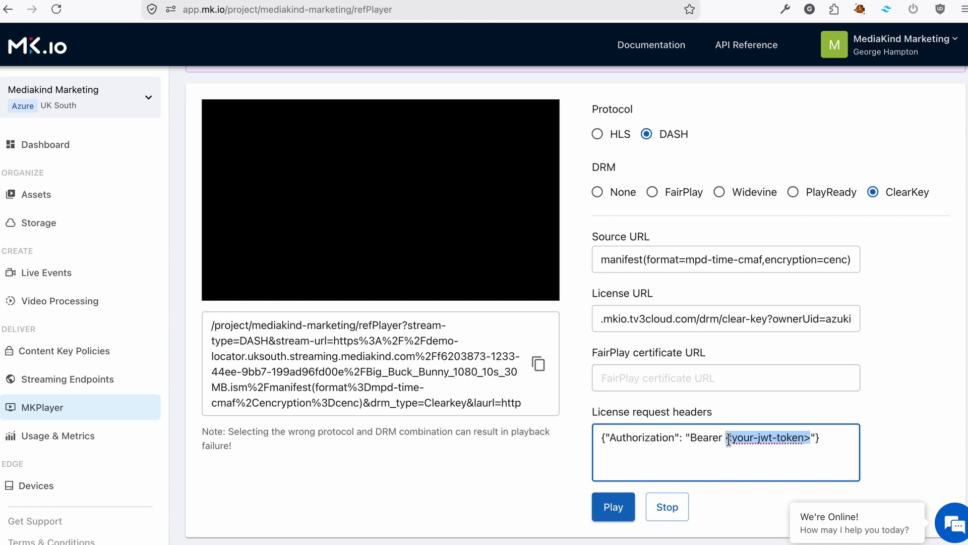
key("ctrl+v")
left_click(620, 507)
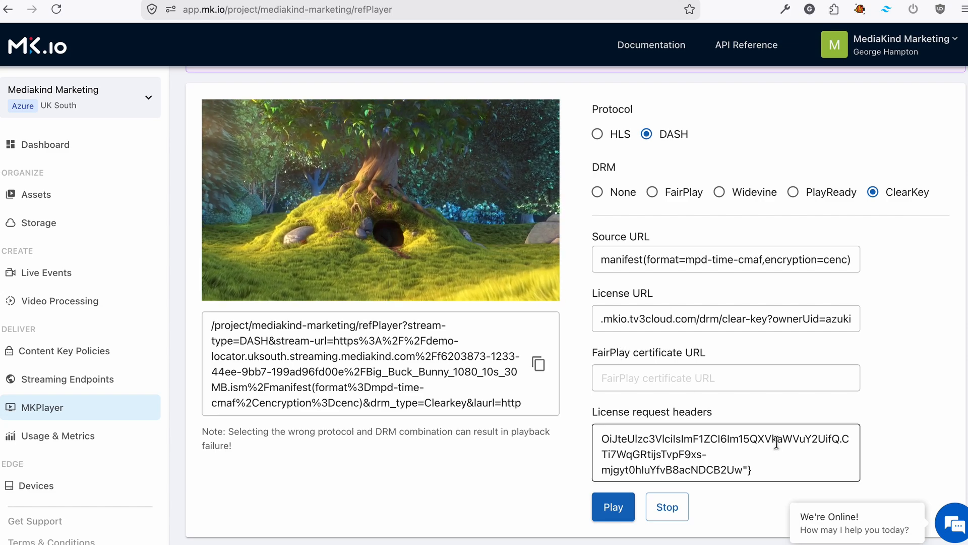
scroll(730, 464, "up", 2)
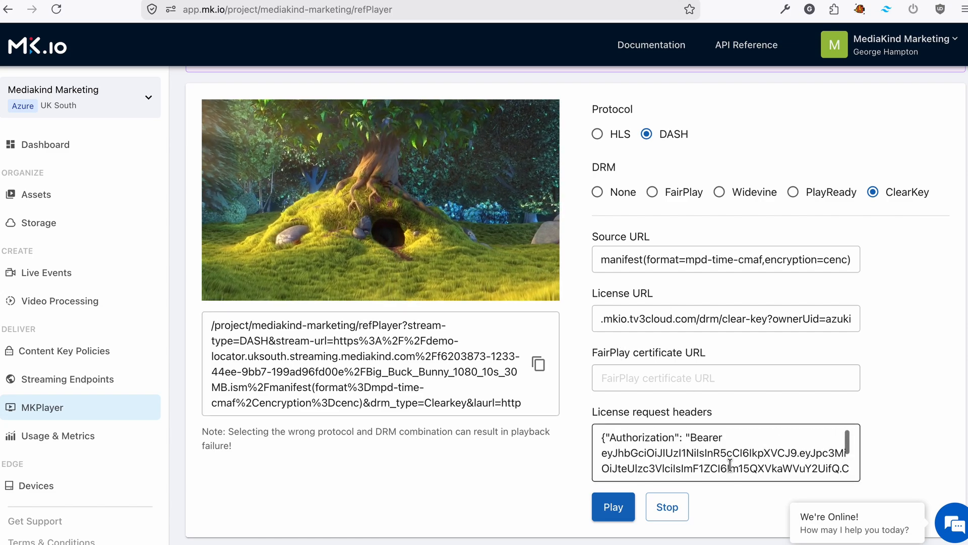